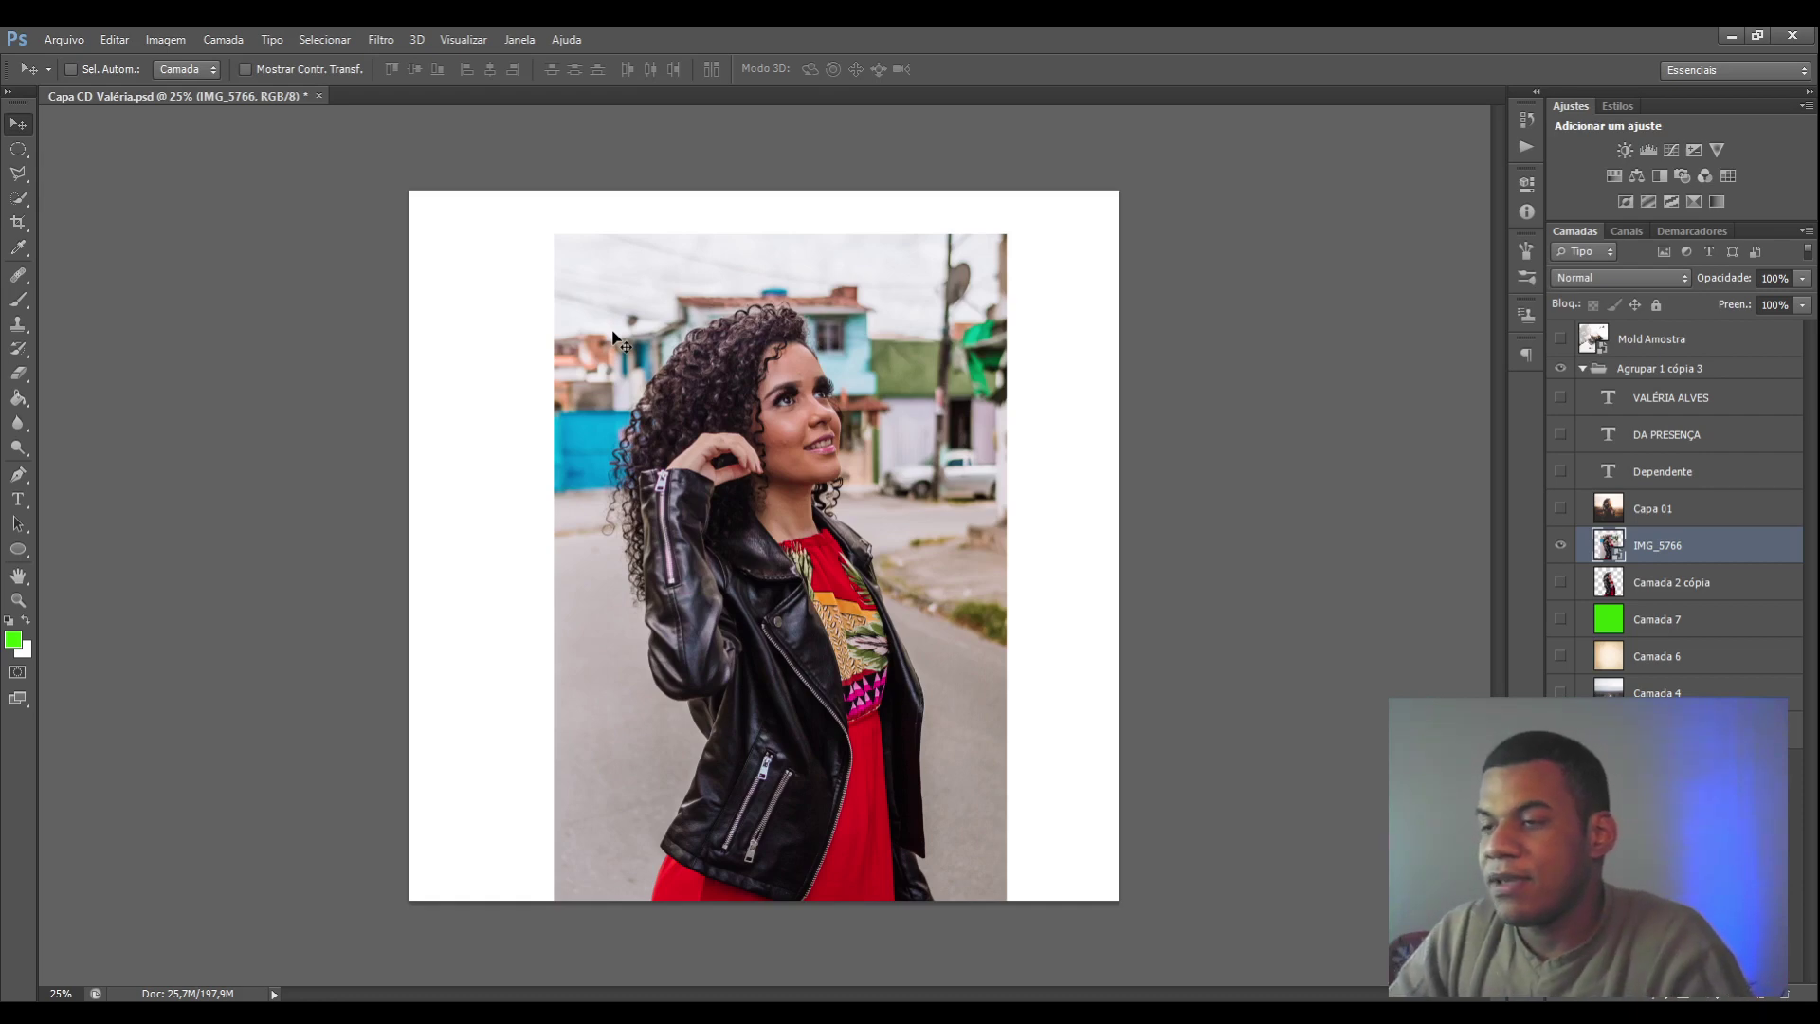
Examine the woman's face, skin and curly hair in the original street photo at several magnifications
key(ctrl+plus)
key(ctrl+plus)
key(ctrl+plus)
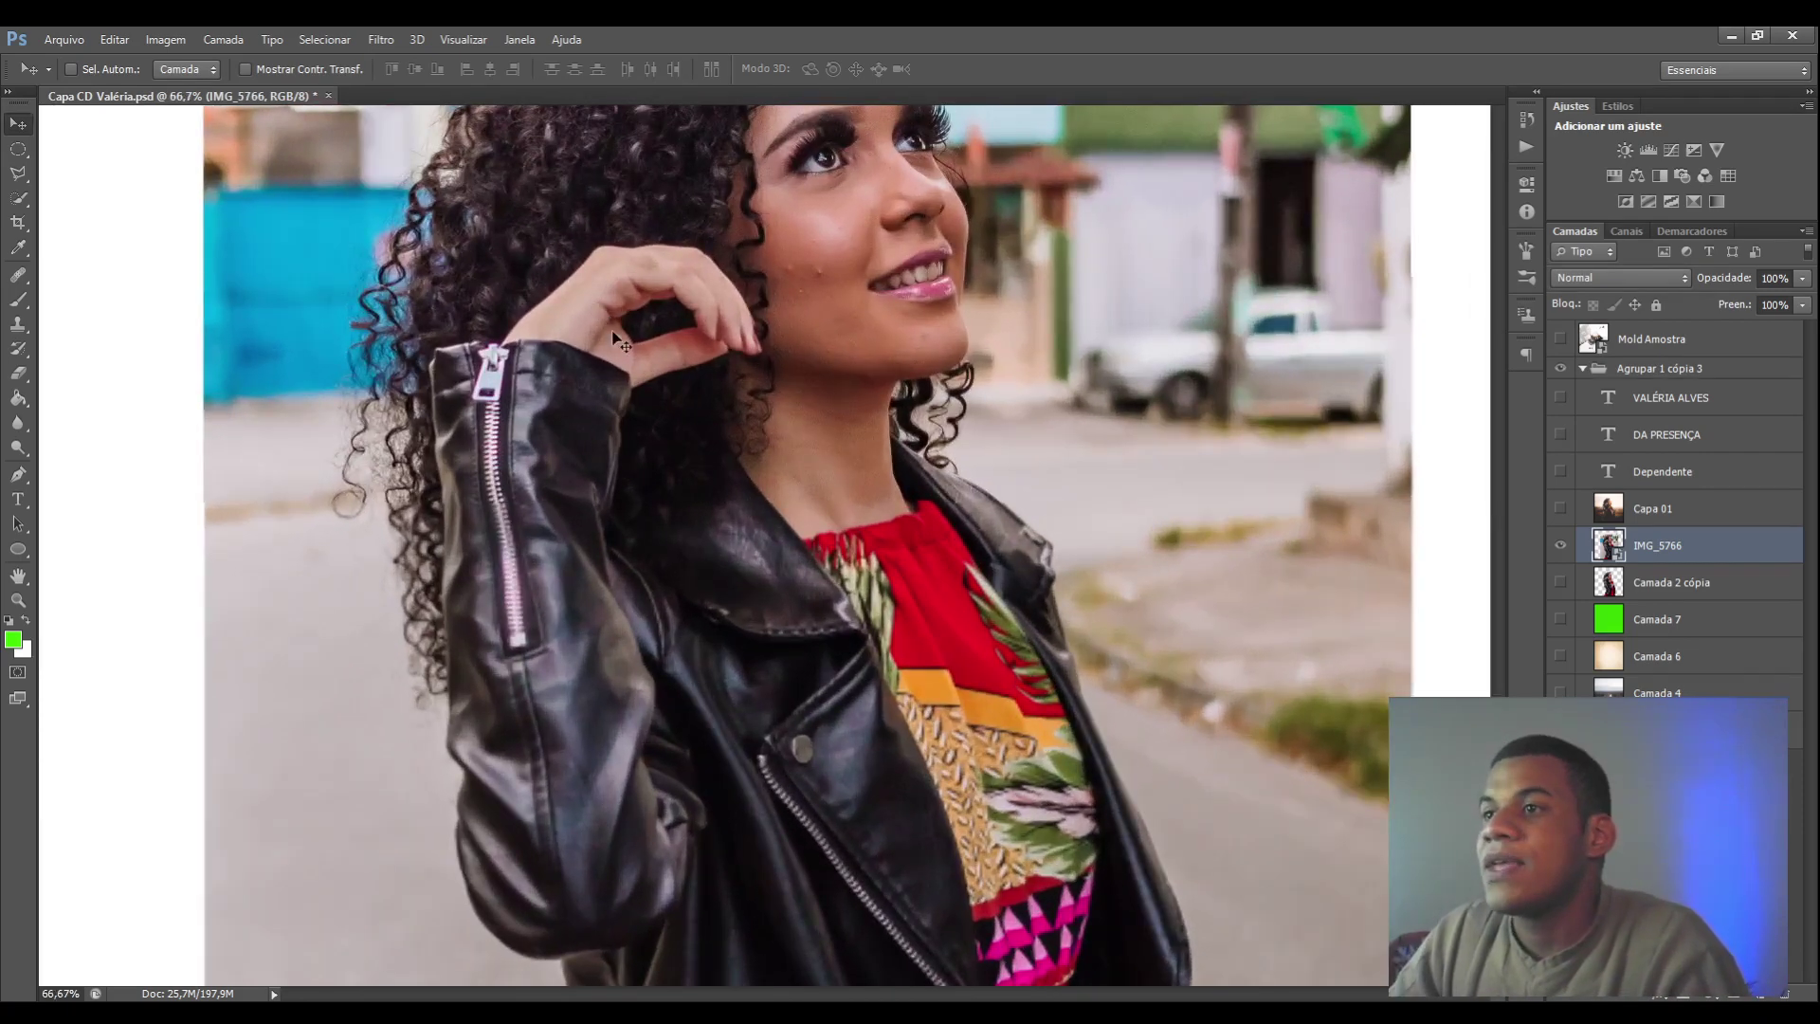
scroll(1490, 503, up, 2)
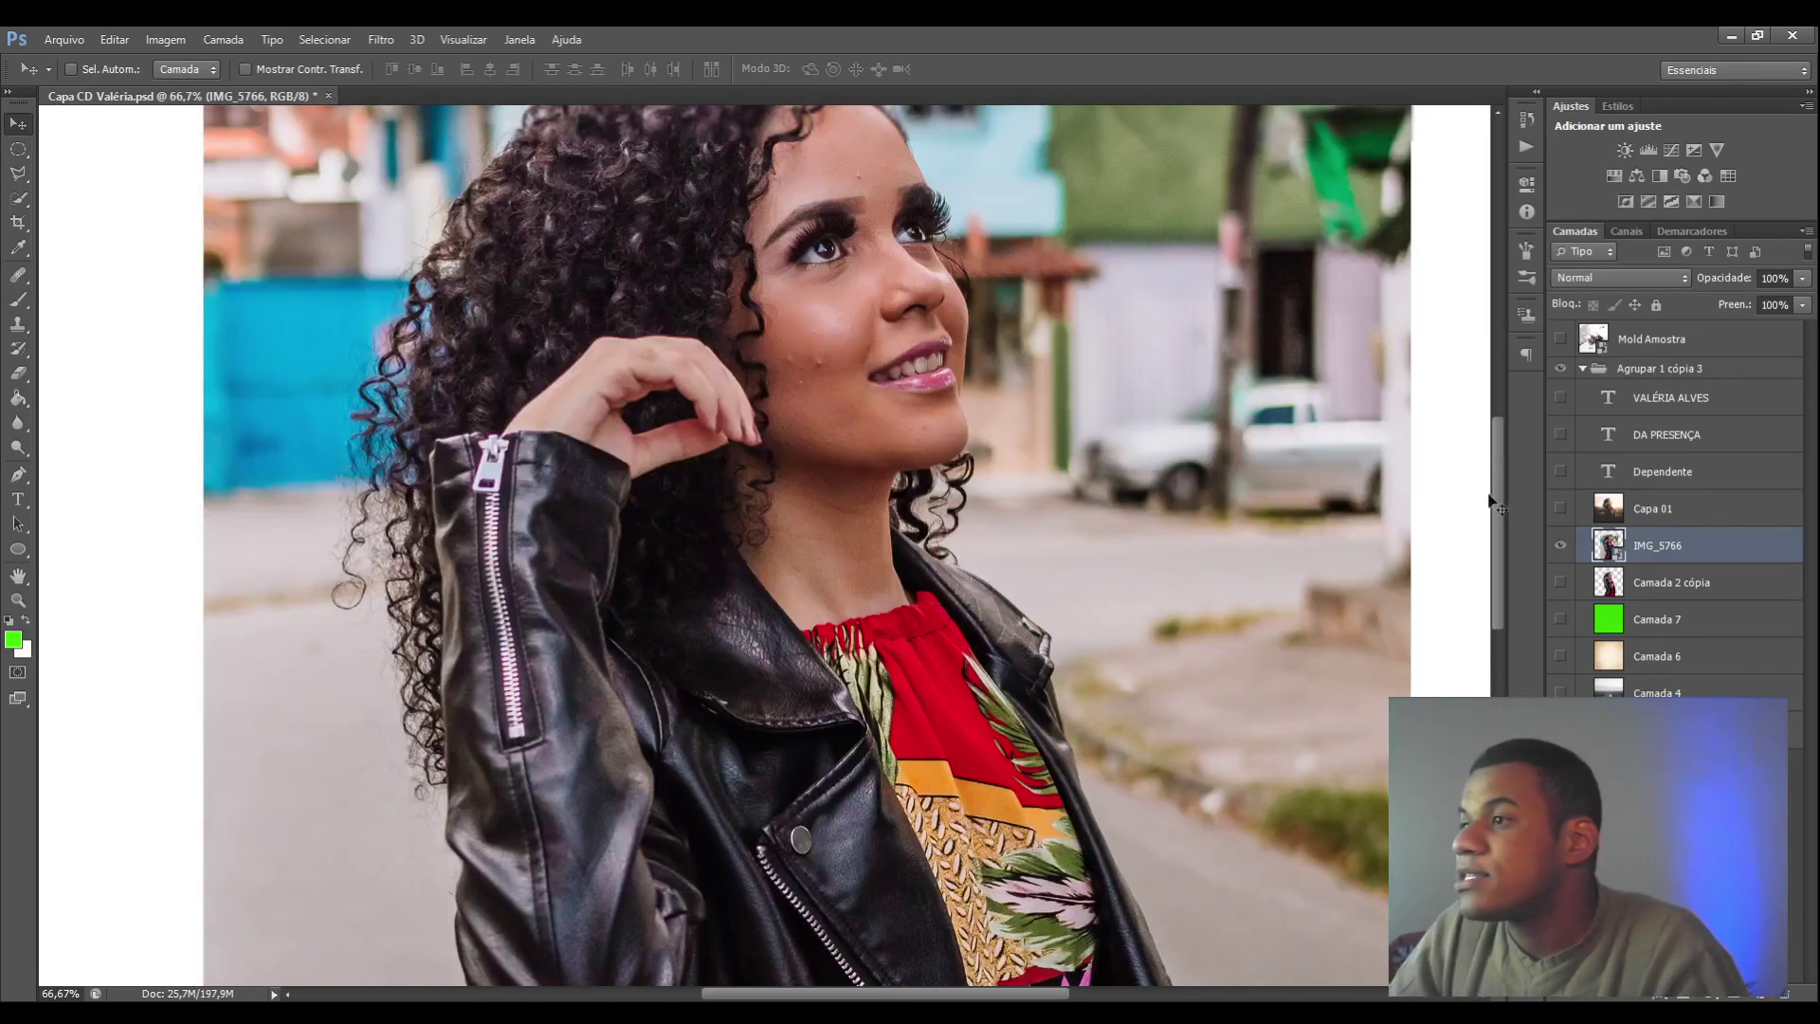
drag(1497, 478, 1498, 442)
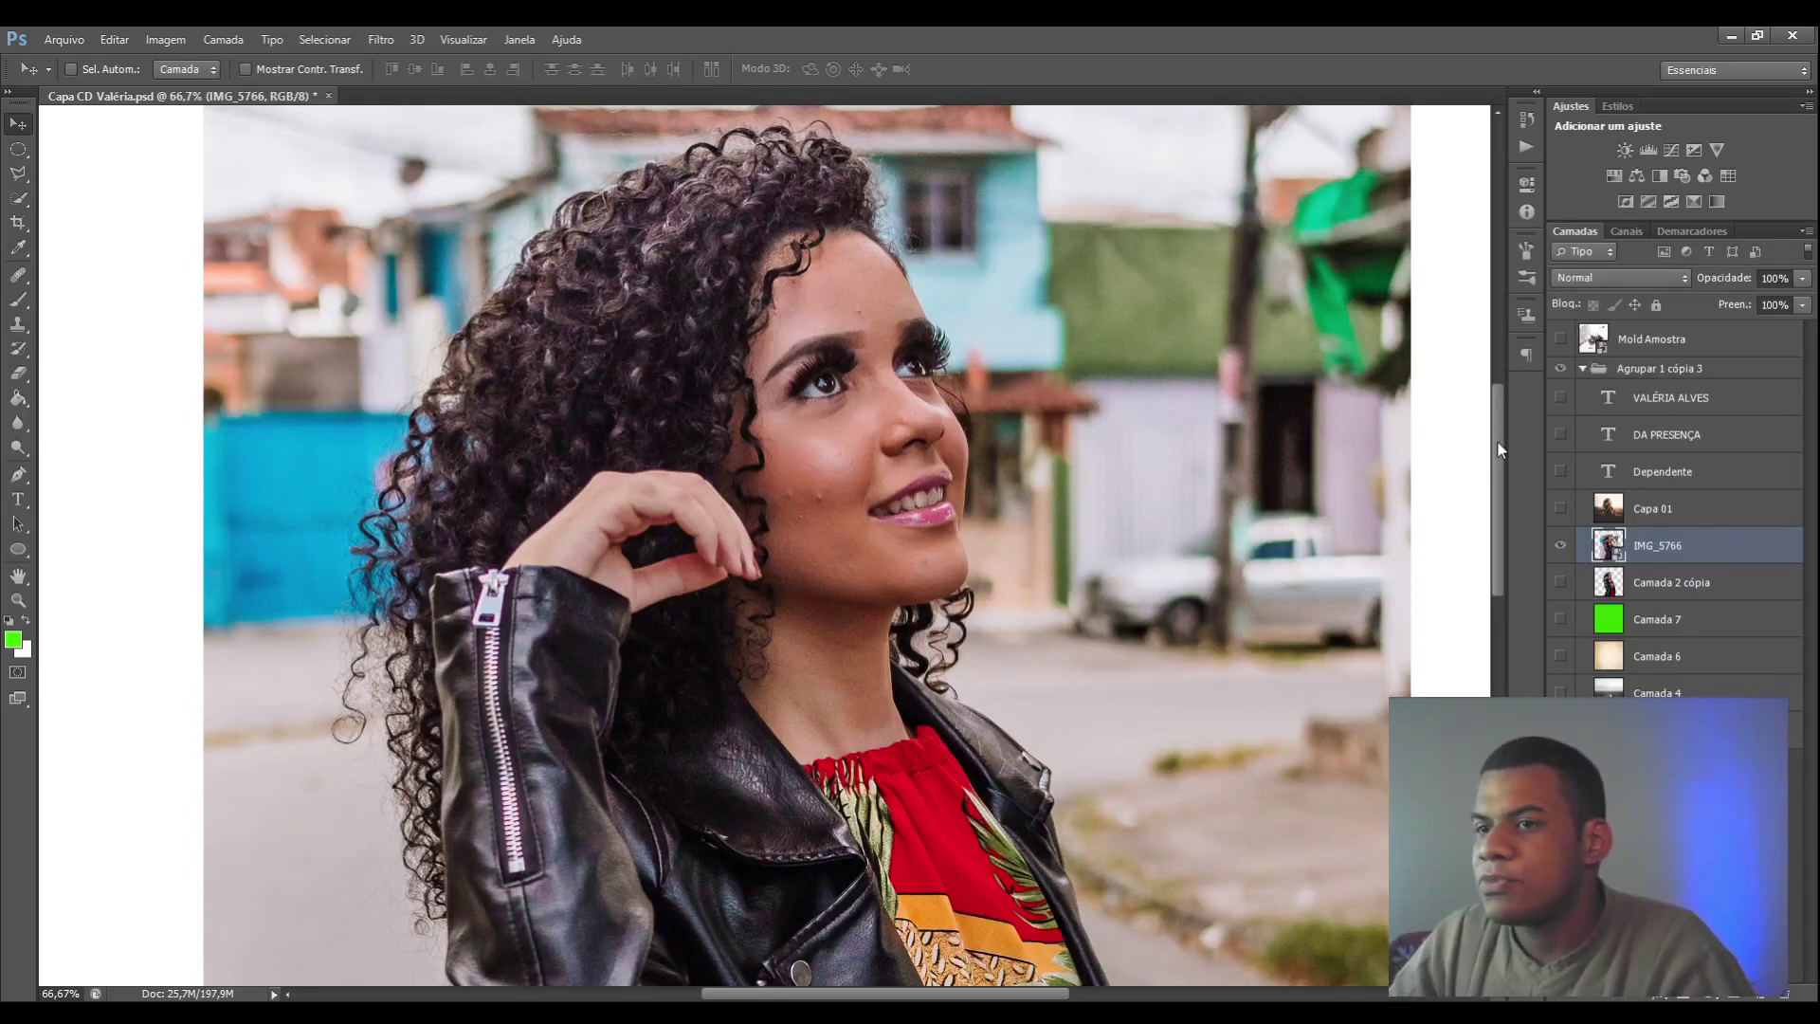
key(ctrl+plus)
key(ctrl+plus)
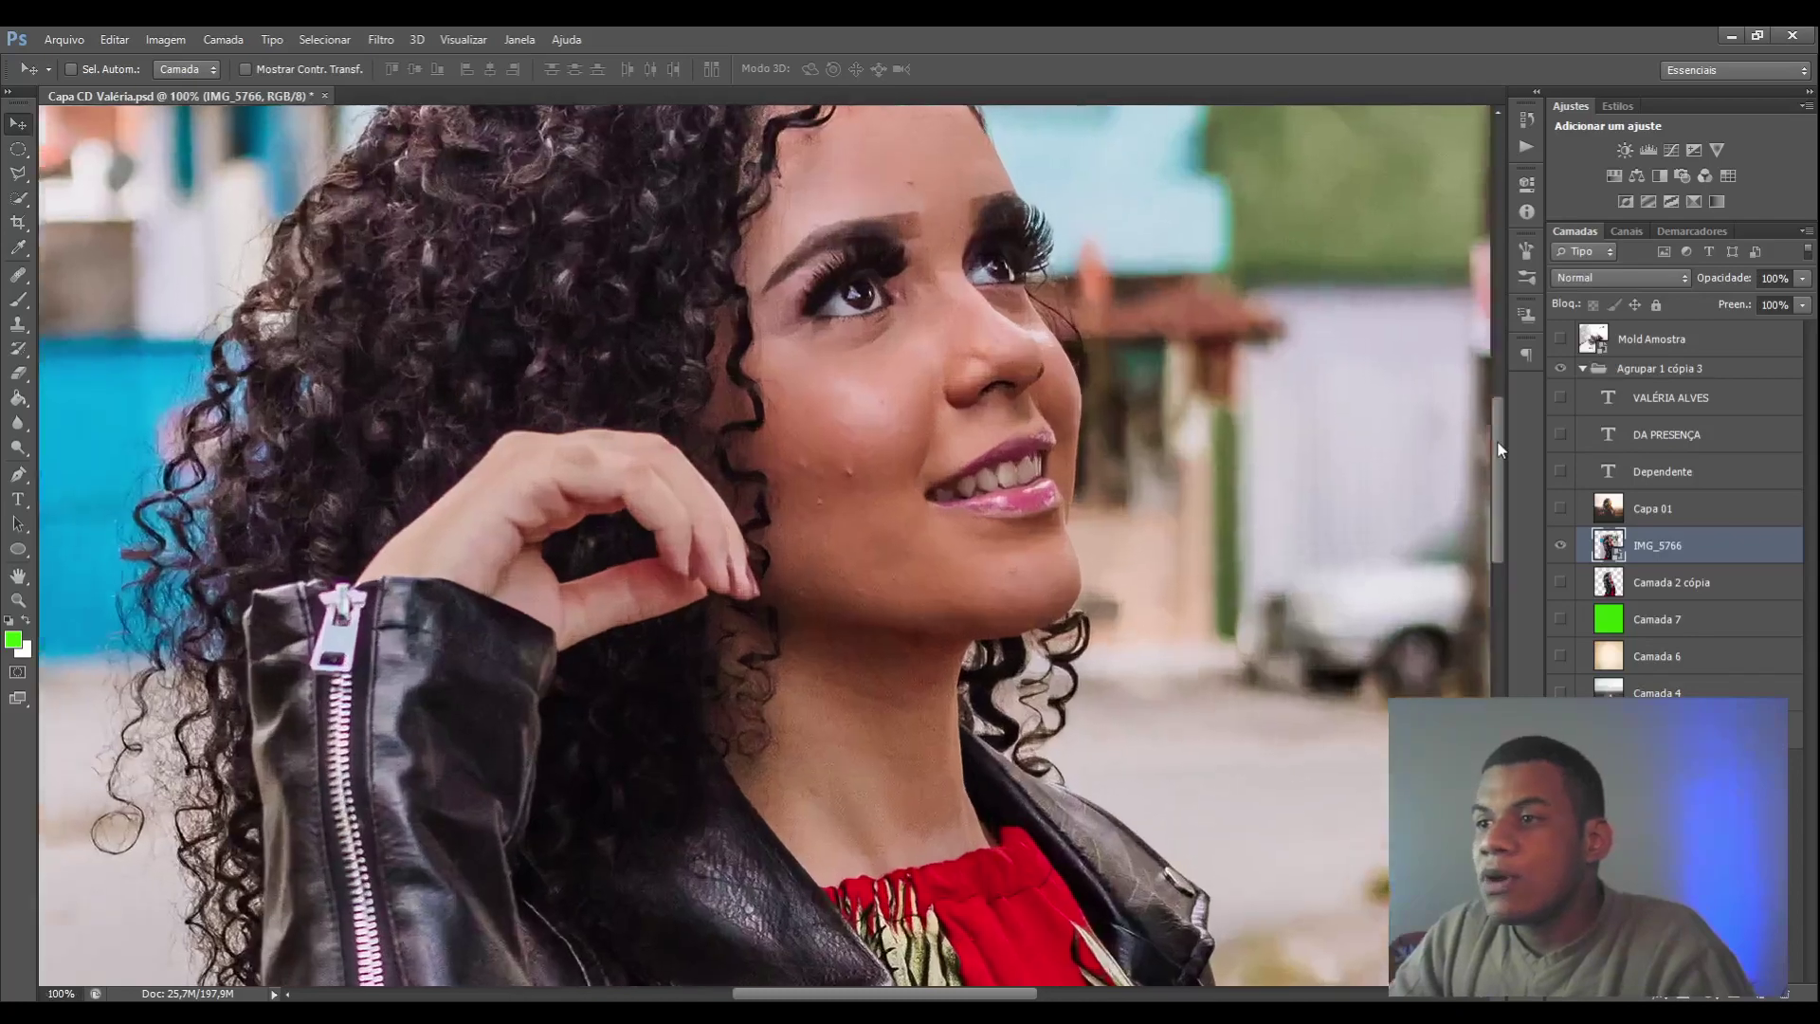
key(ctrl+minus)
key(ctrl+minus)
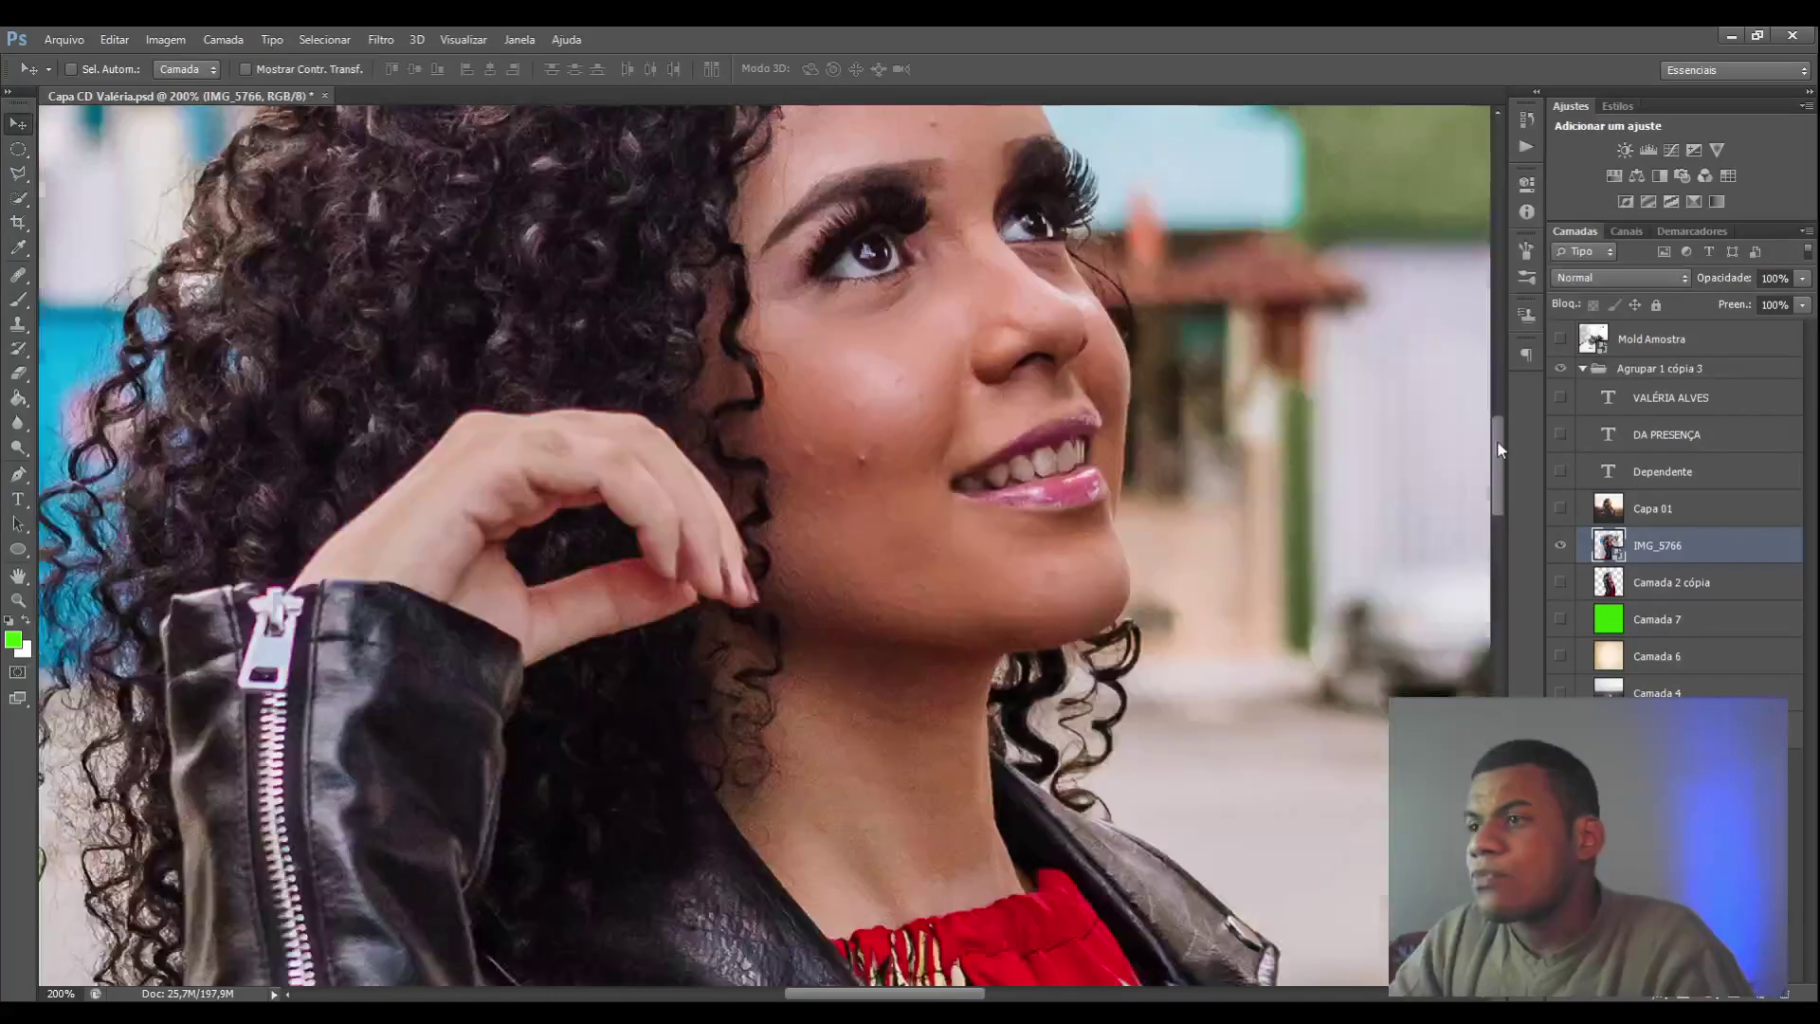
key(ctrl+plus)
key(ctrl+plus)
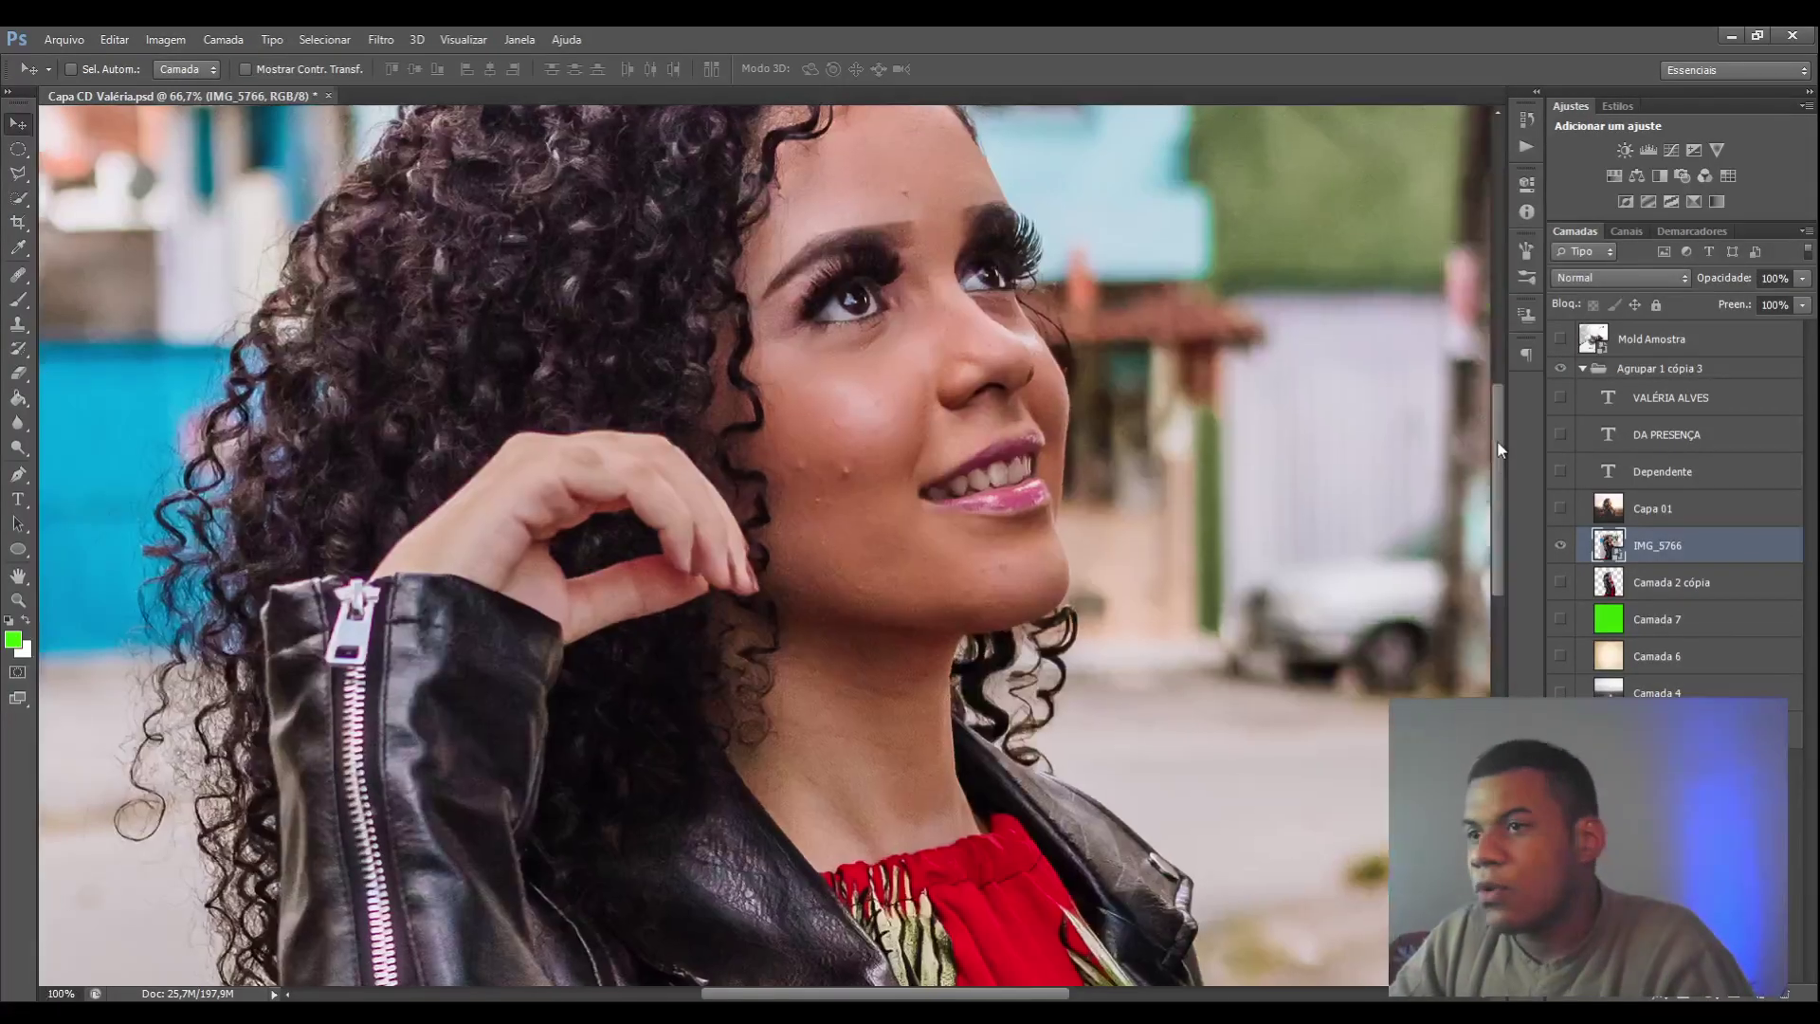
key(ctrl+minus)
key(ctrl+minus)
key(ctrl+minus)
key(ctrl+minus)
key(ctrl+minus)
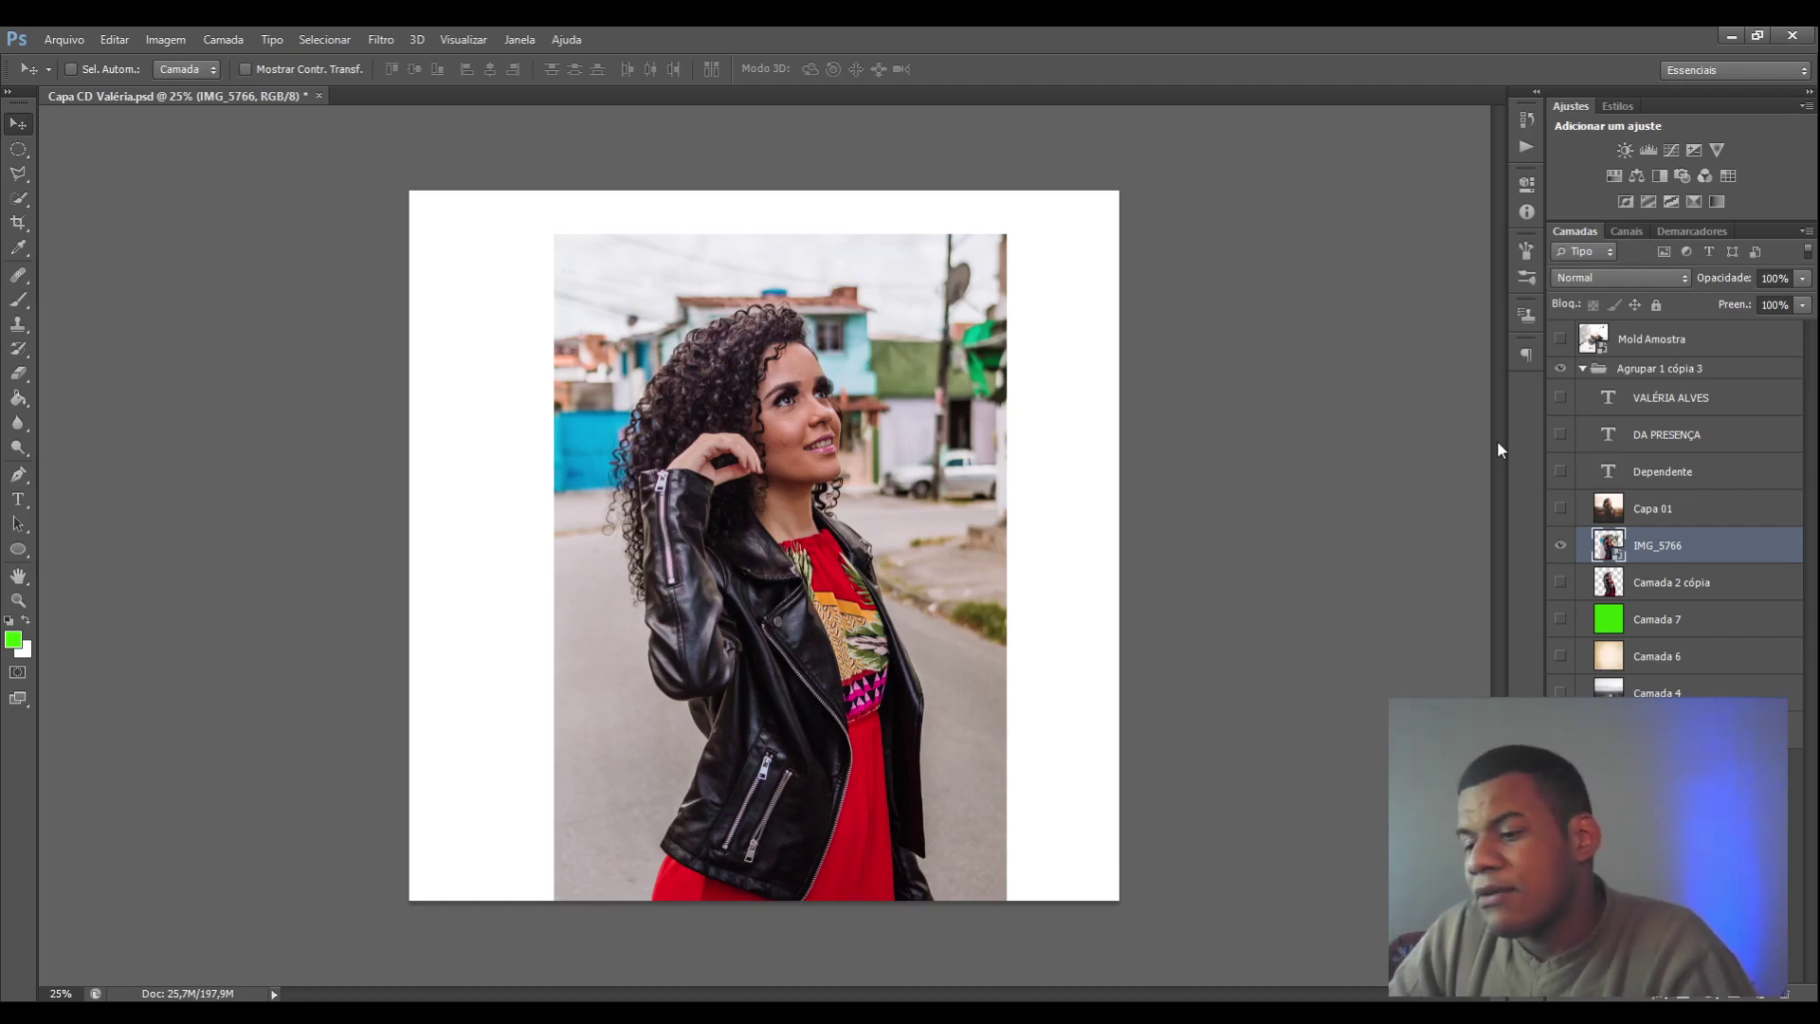
key(ctrl+plus)
key(ctrl+minus)
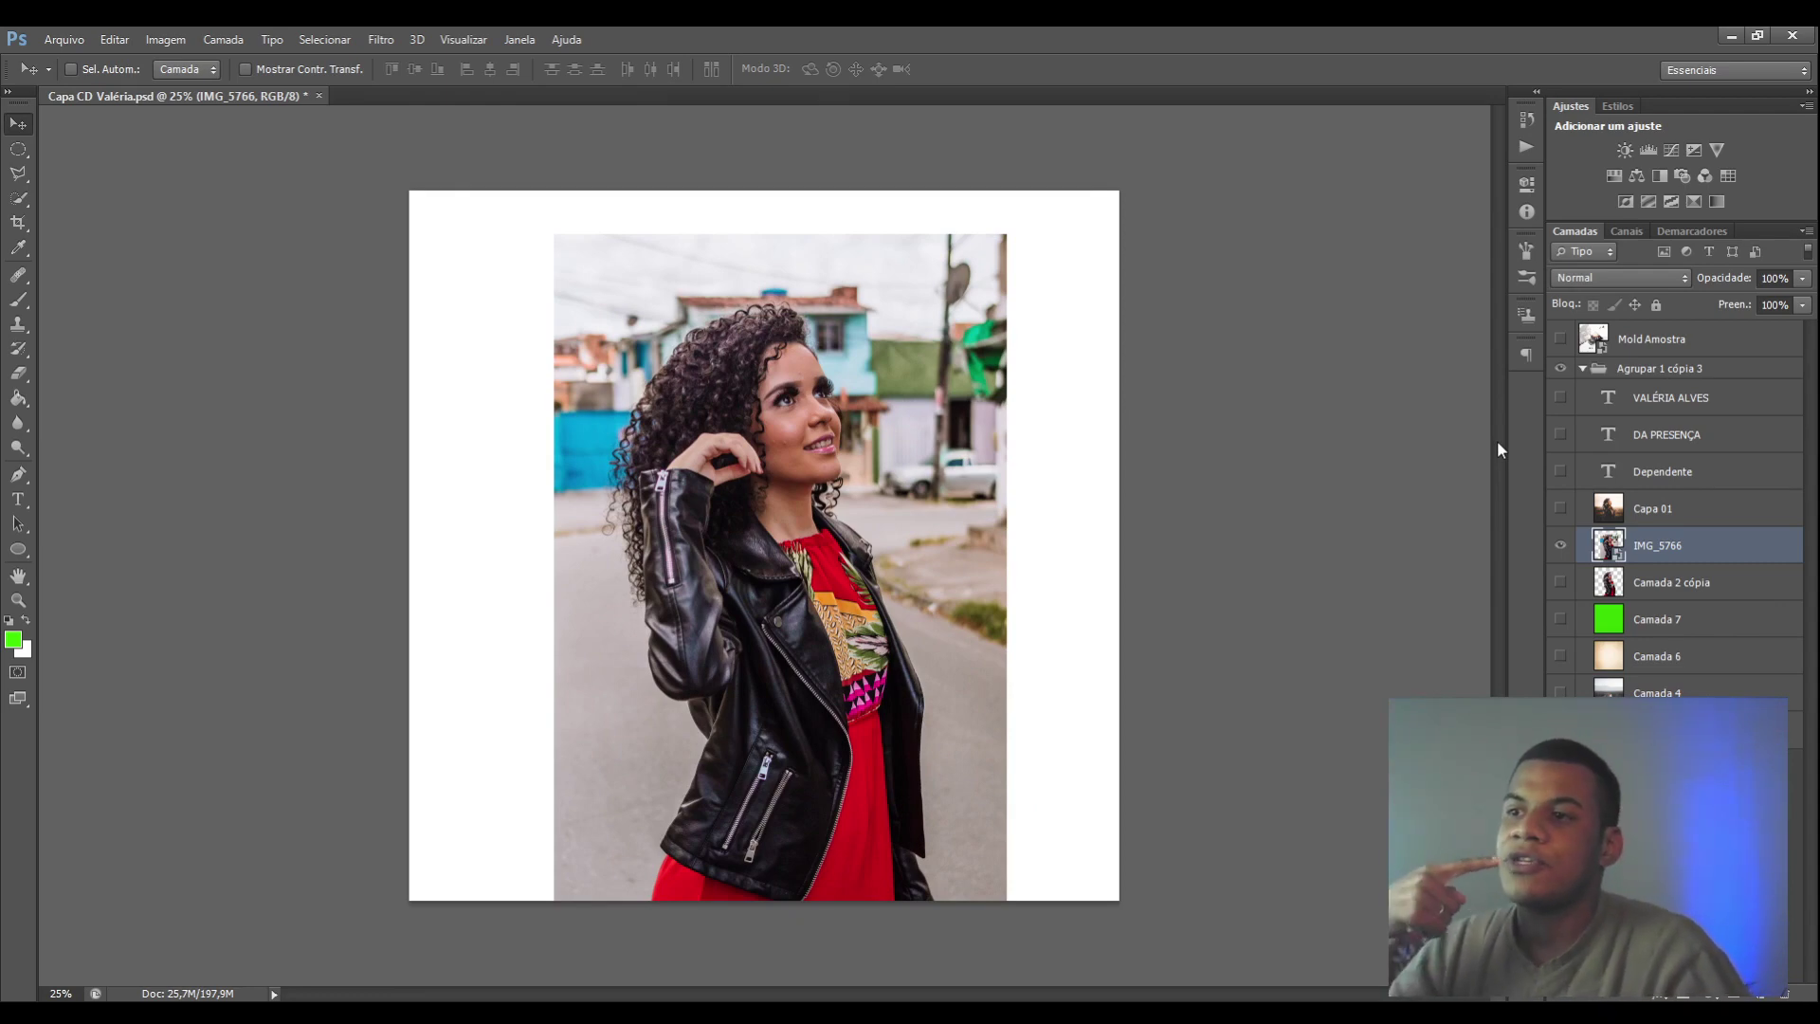
Circle the blemish on the woman's cheek in red with the Brush tool and undo the marking
key(ctrl+plus)
key(ctrl+plus)
key(ctrl+plus)
key(ctrl+plus)
key(ctrl+plus)
key(ctrl+plus)
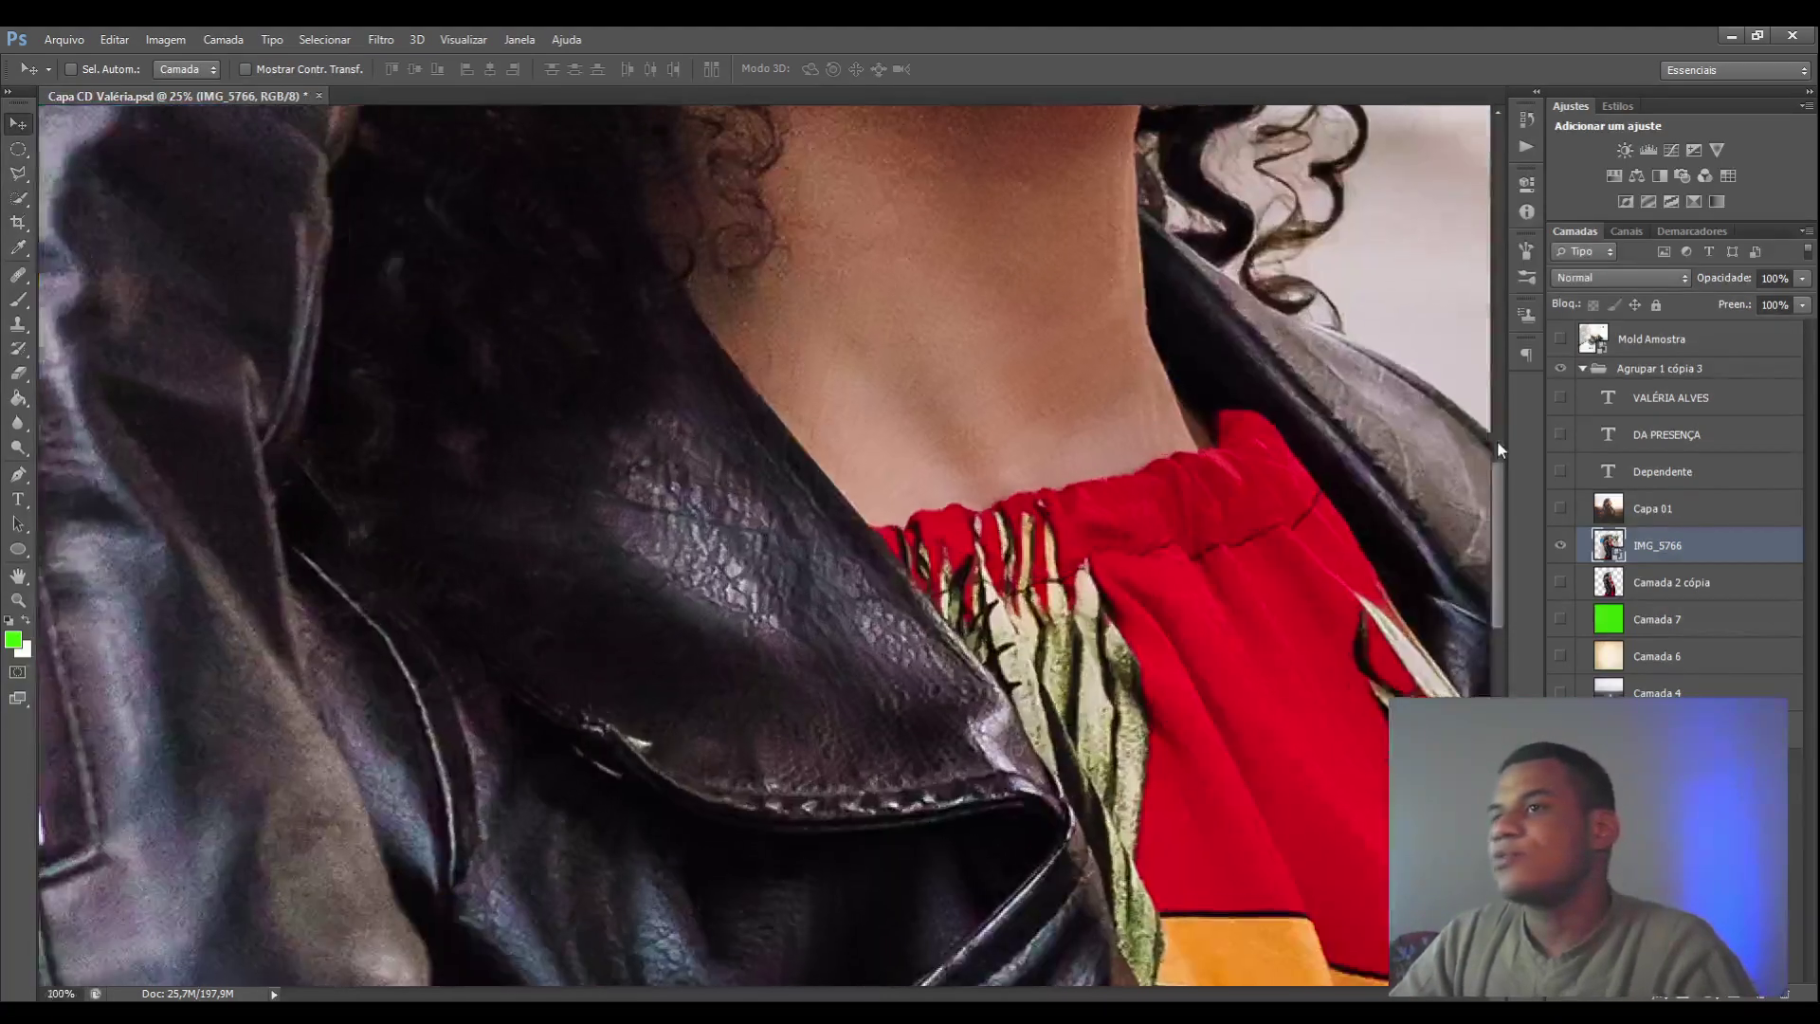
scroll(1204, 476, up, 6)
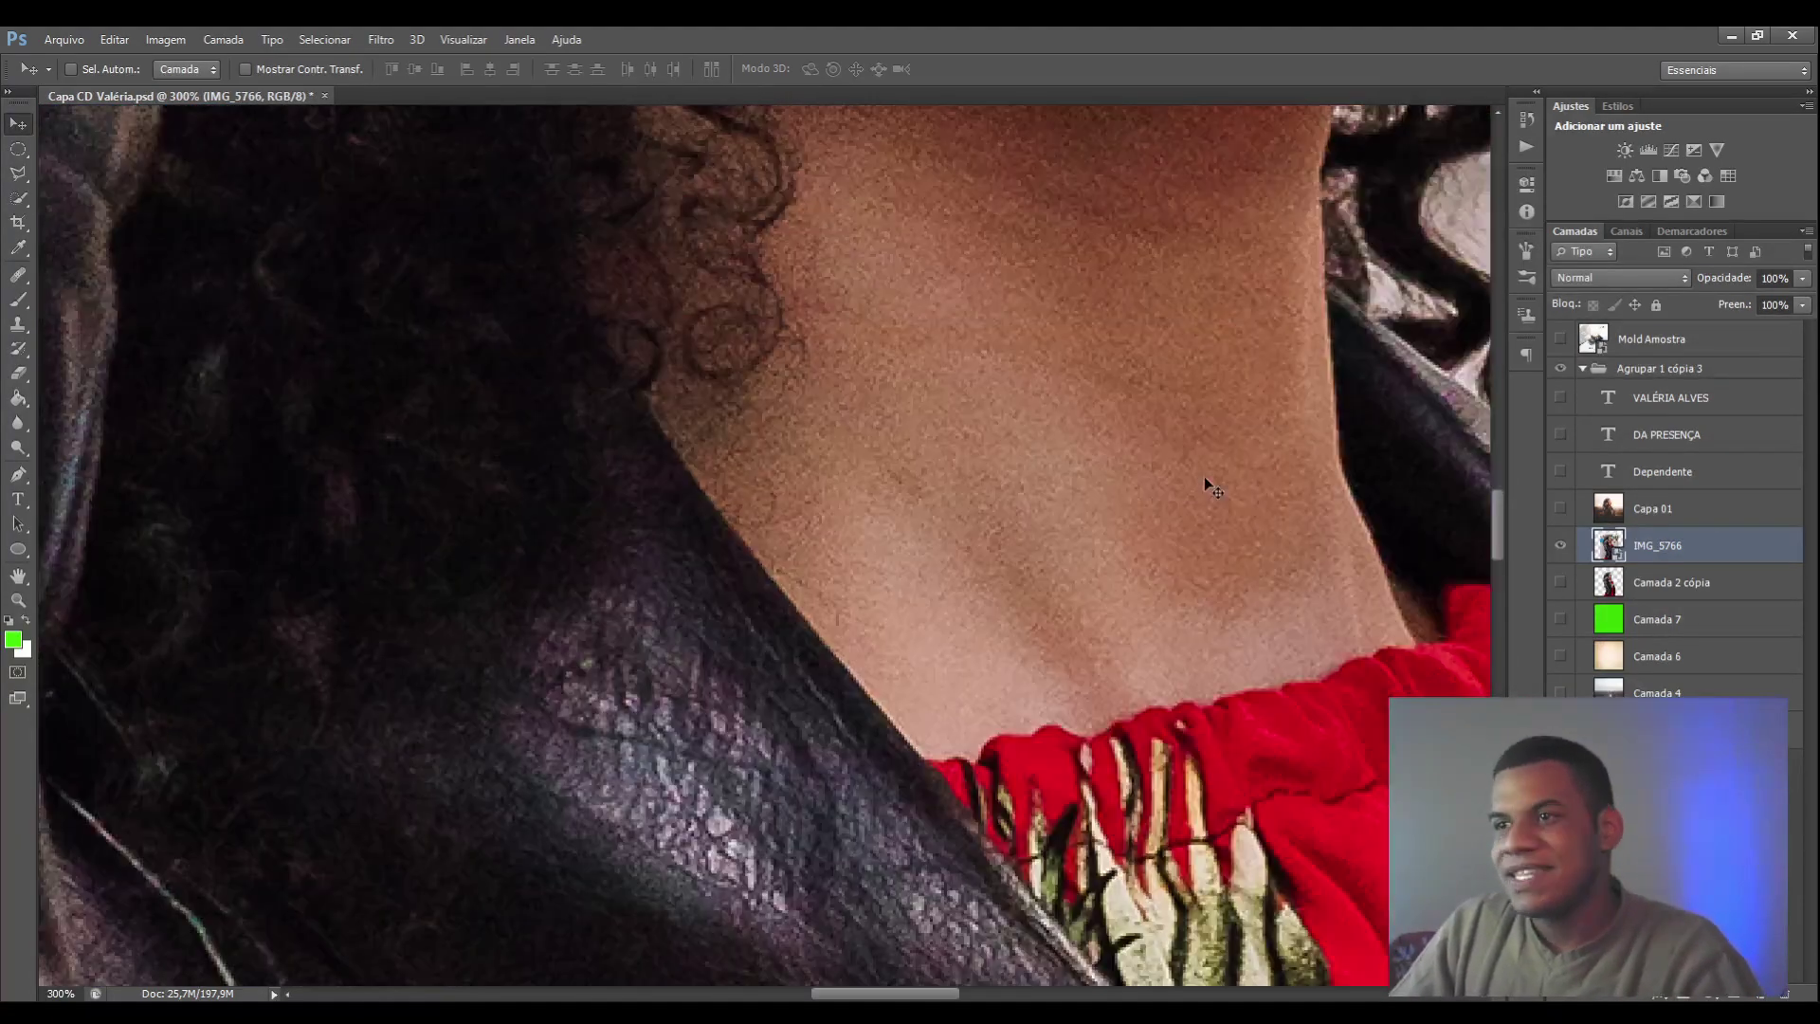
scroll(1204, 476, up, 8)
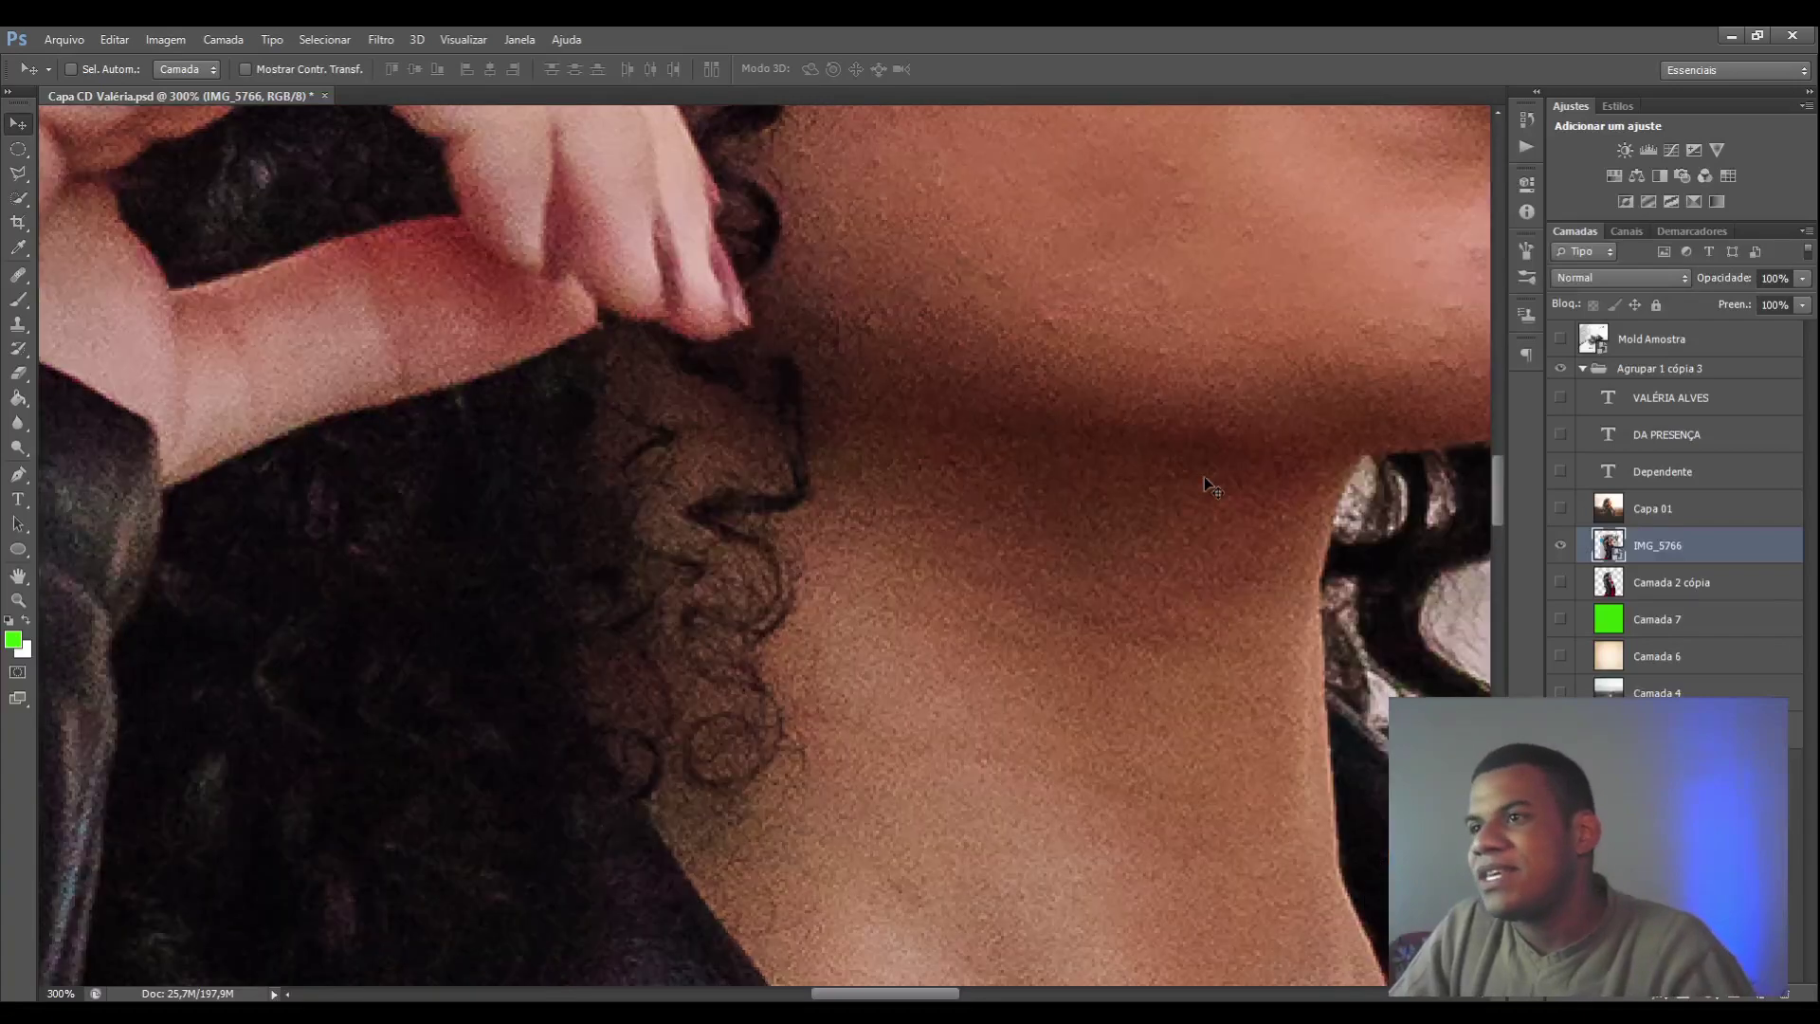
scroll(1039, 308, up, 4)
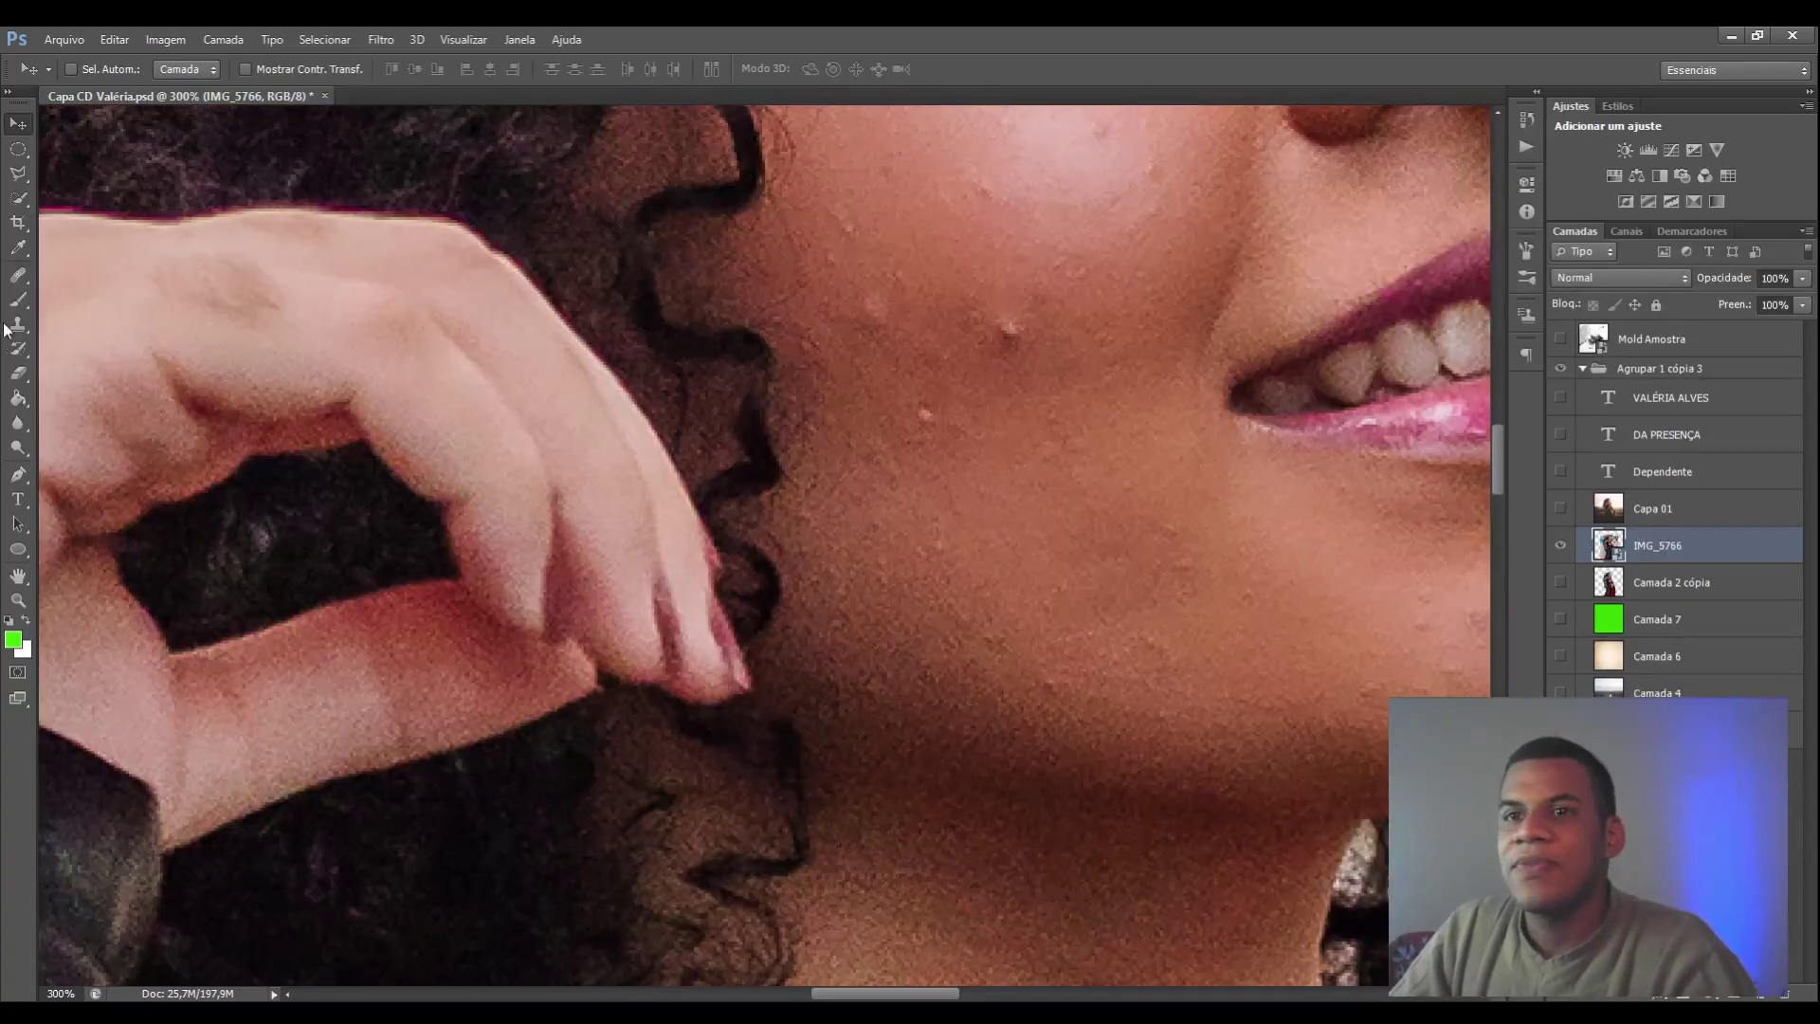
click(21, 303)
key(i)
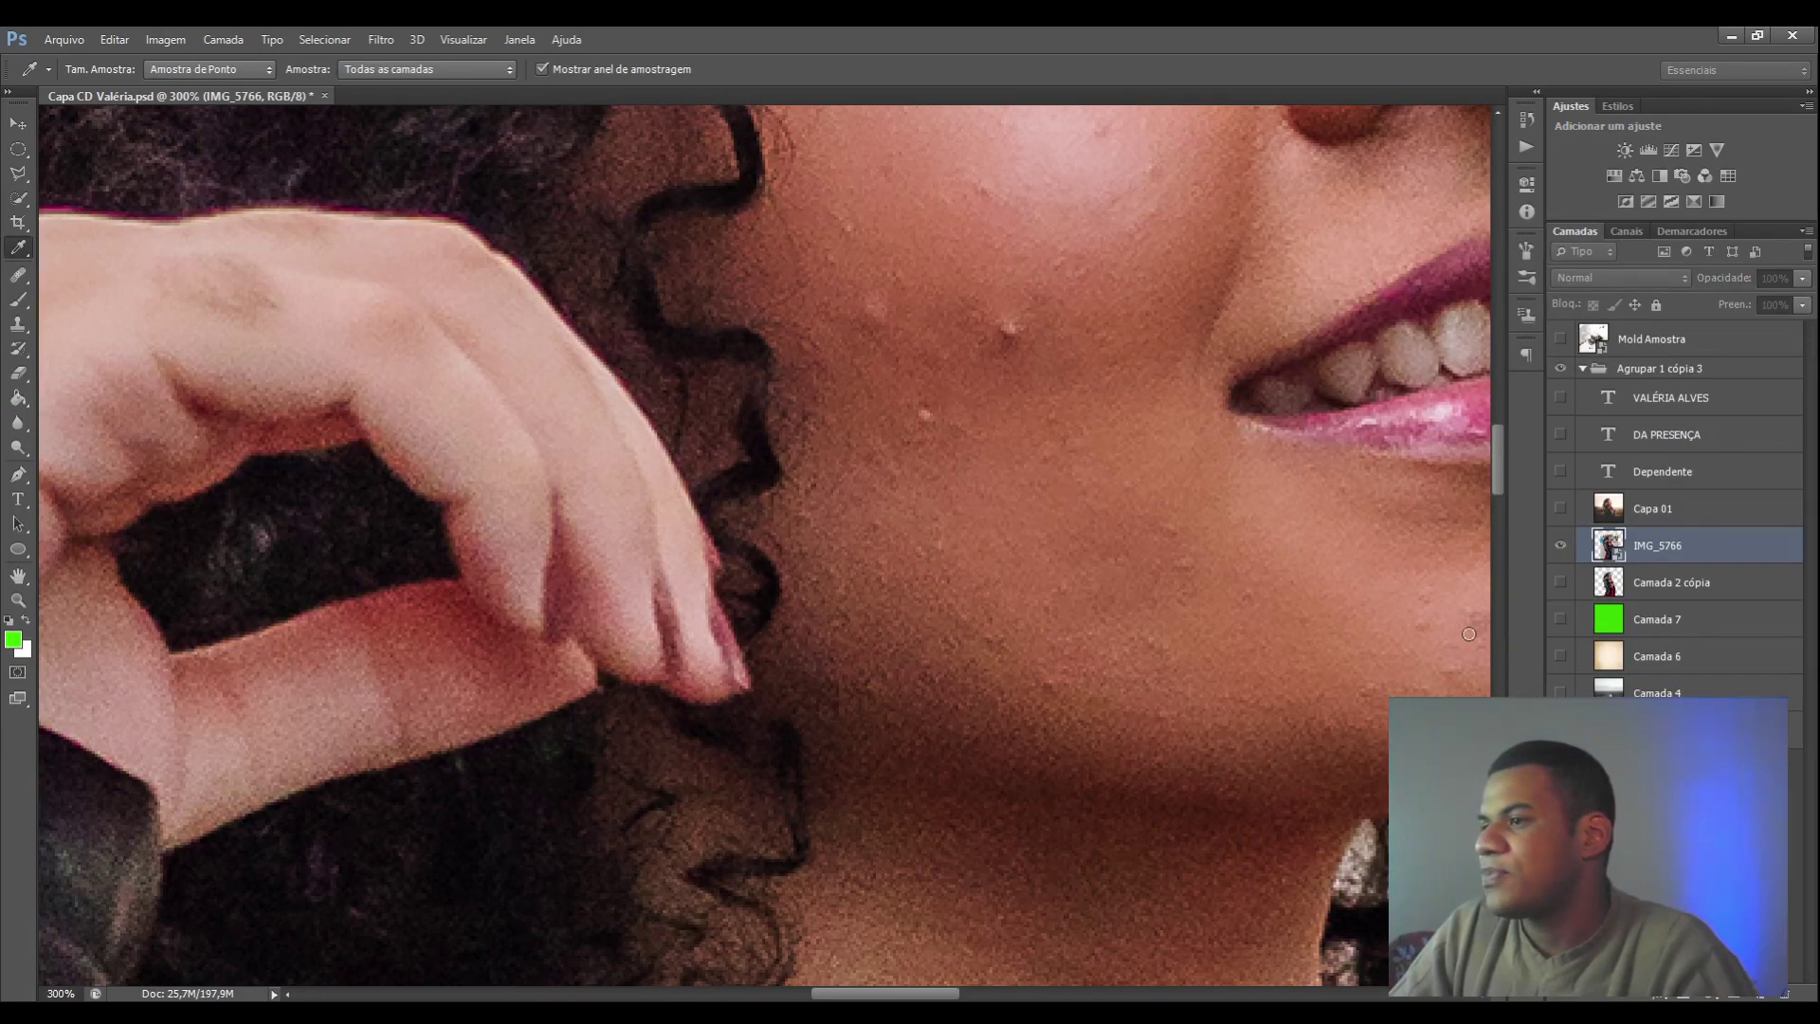
key(b)
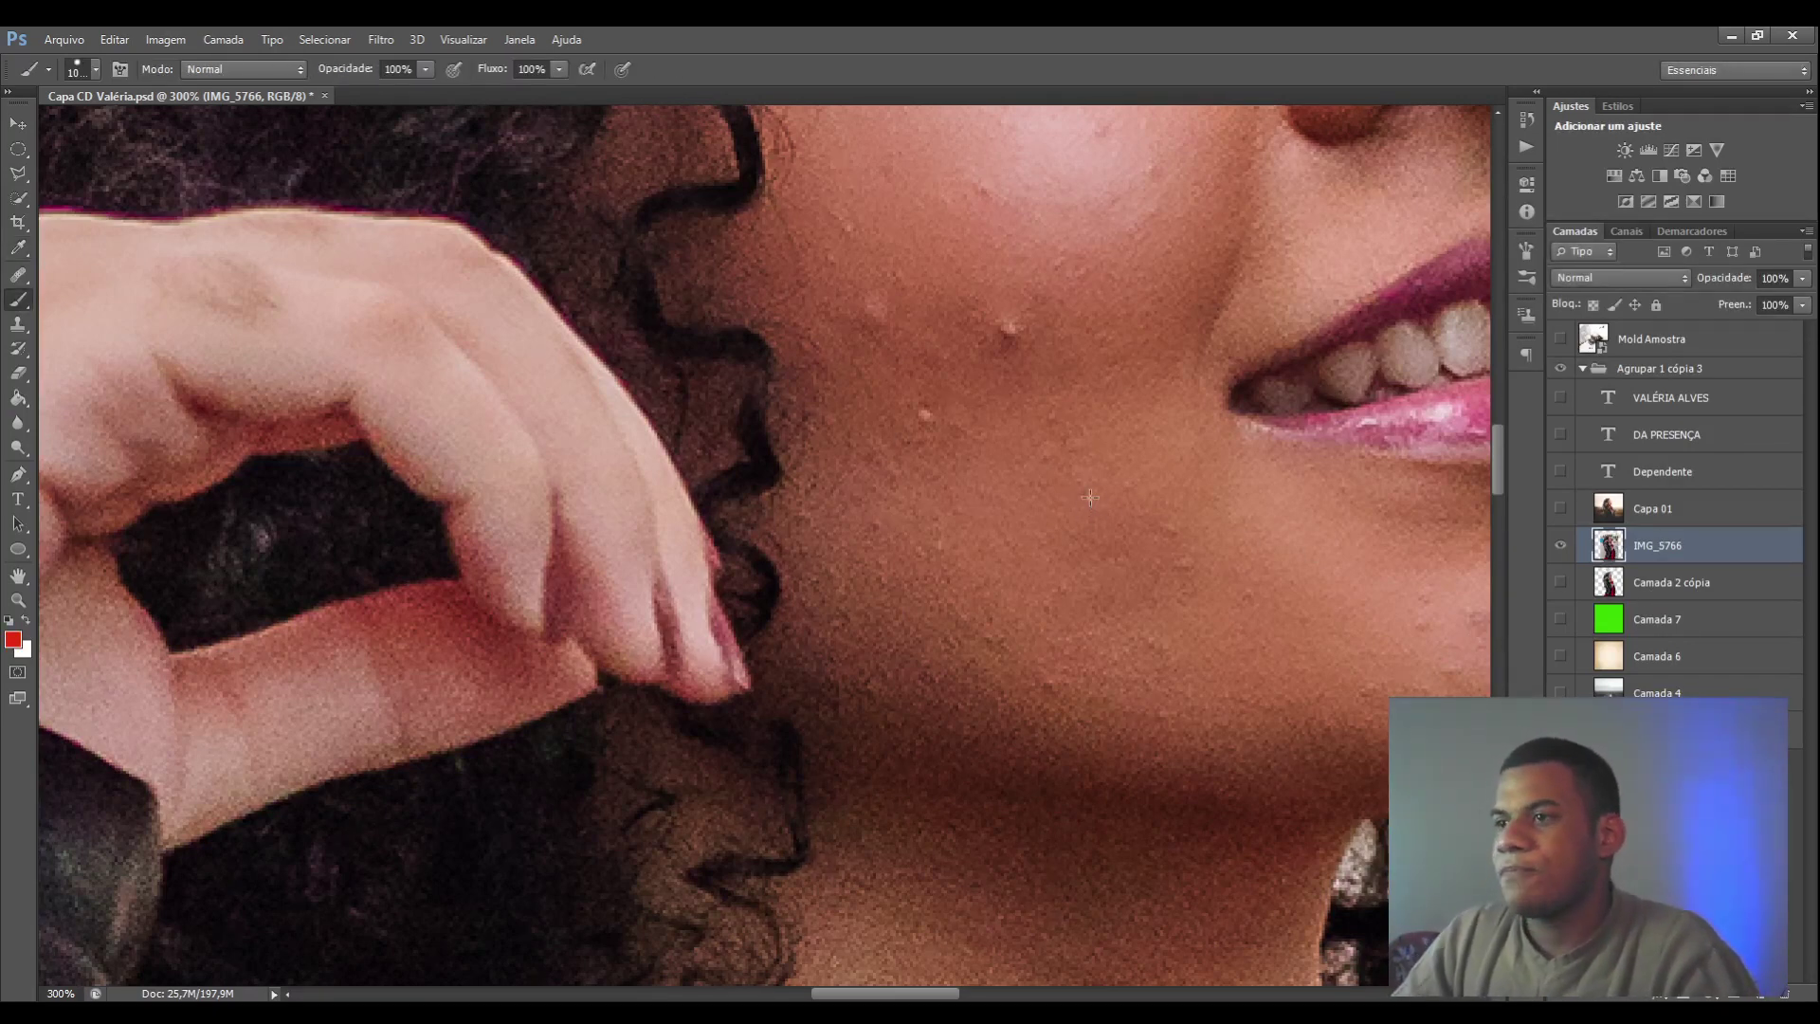
drag(877, 529, 578, 530)
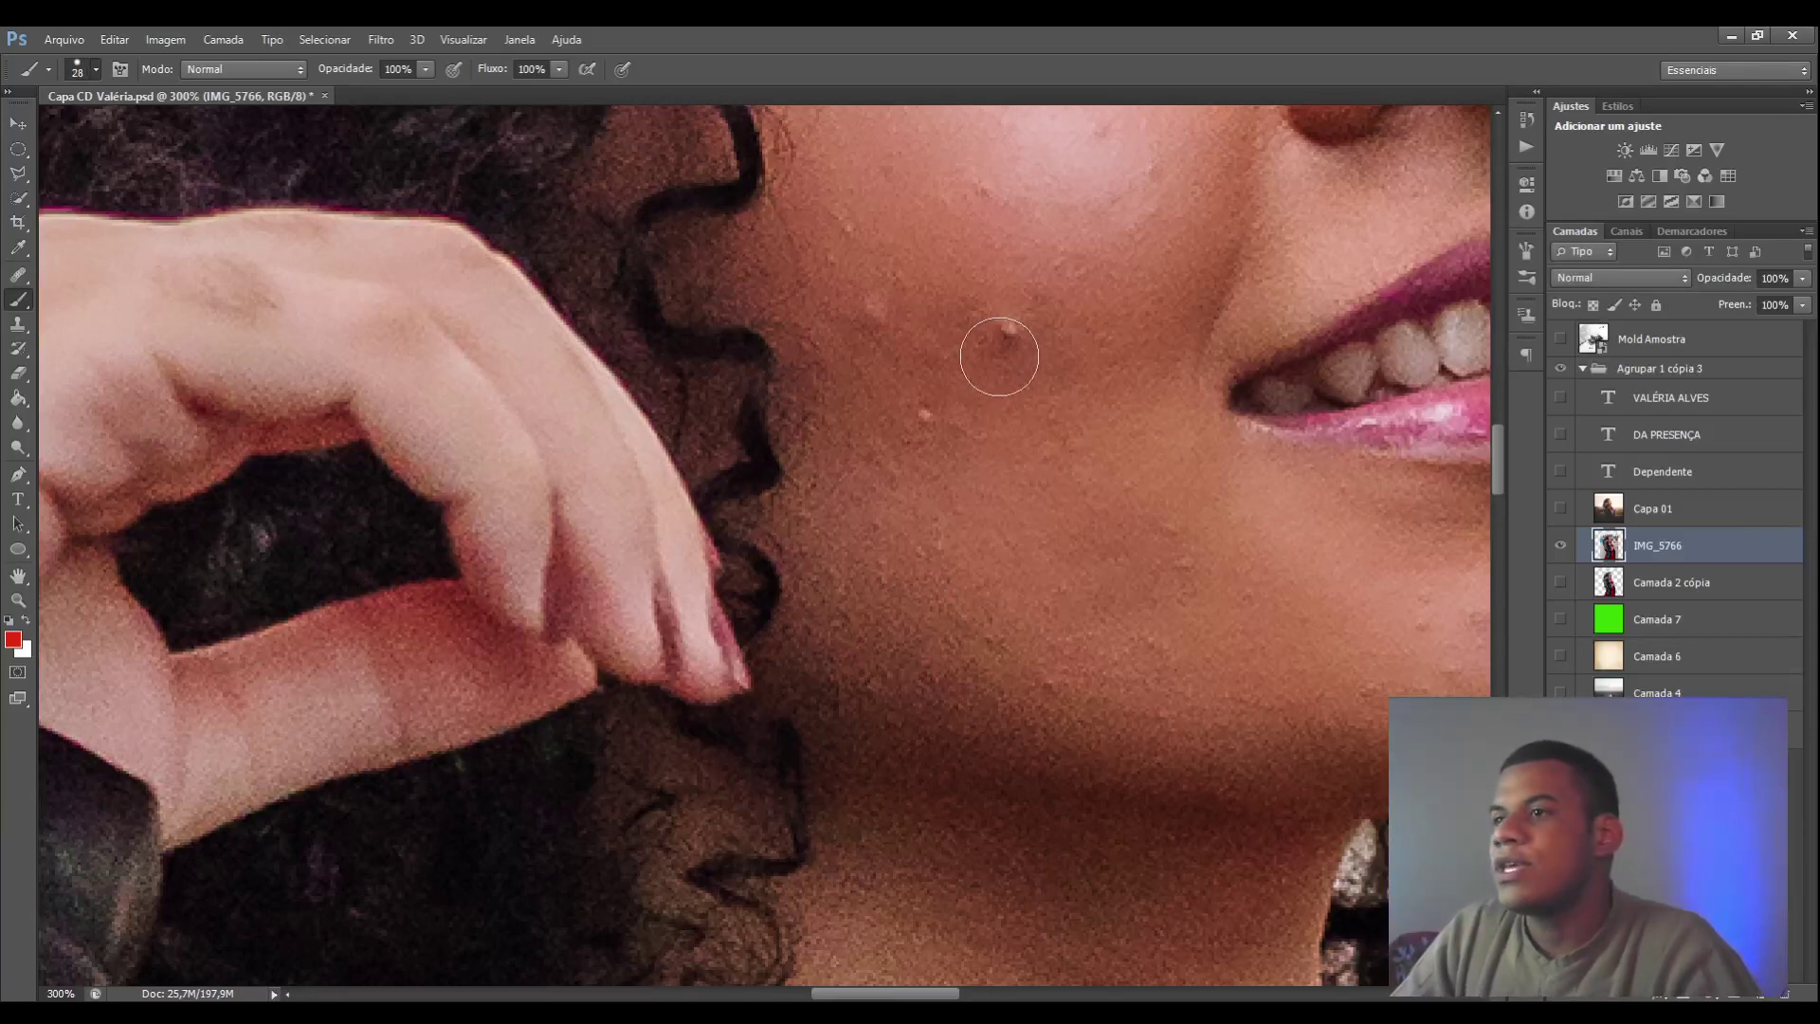
mouse_move(968, 370)
mouse_down()
mouse_move(932, 313)
mouse_move(1092, 288)
mouse_move(1066, 392)
mouse_move(911, 344)
mouse_move(1032, 246)
mouse_move(1077, 402)
mouse_move(1033, 408)
mouse_up()
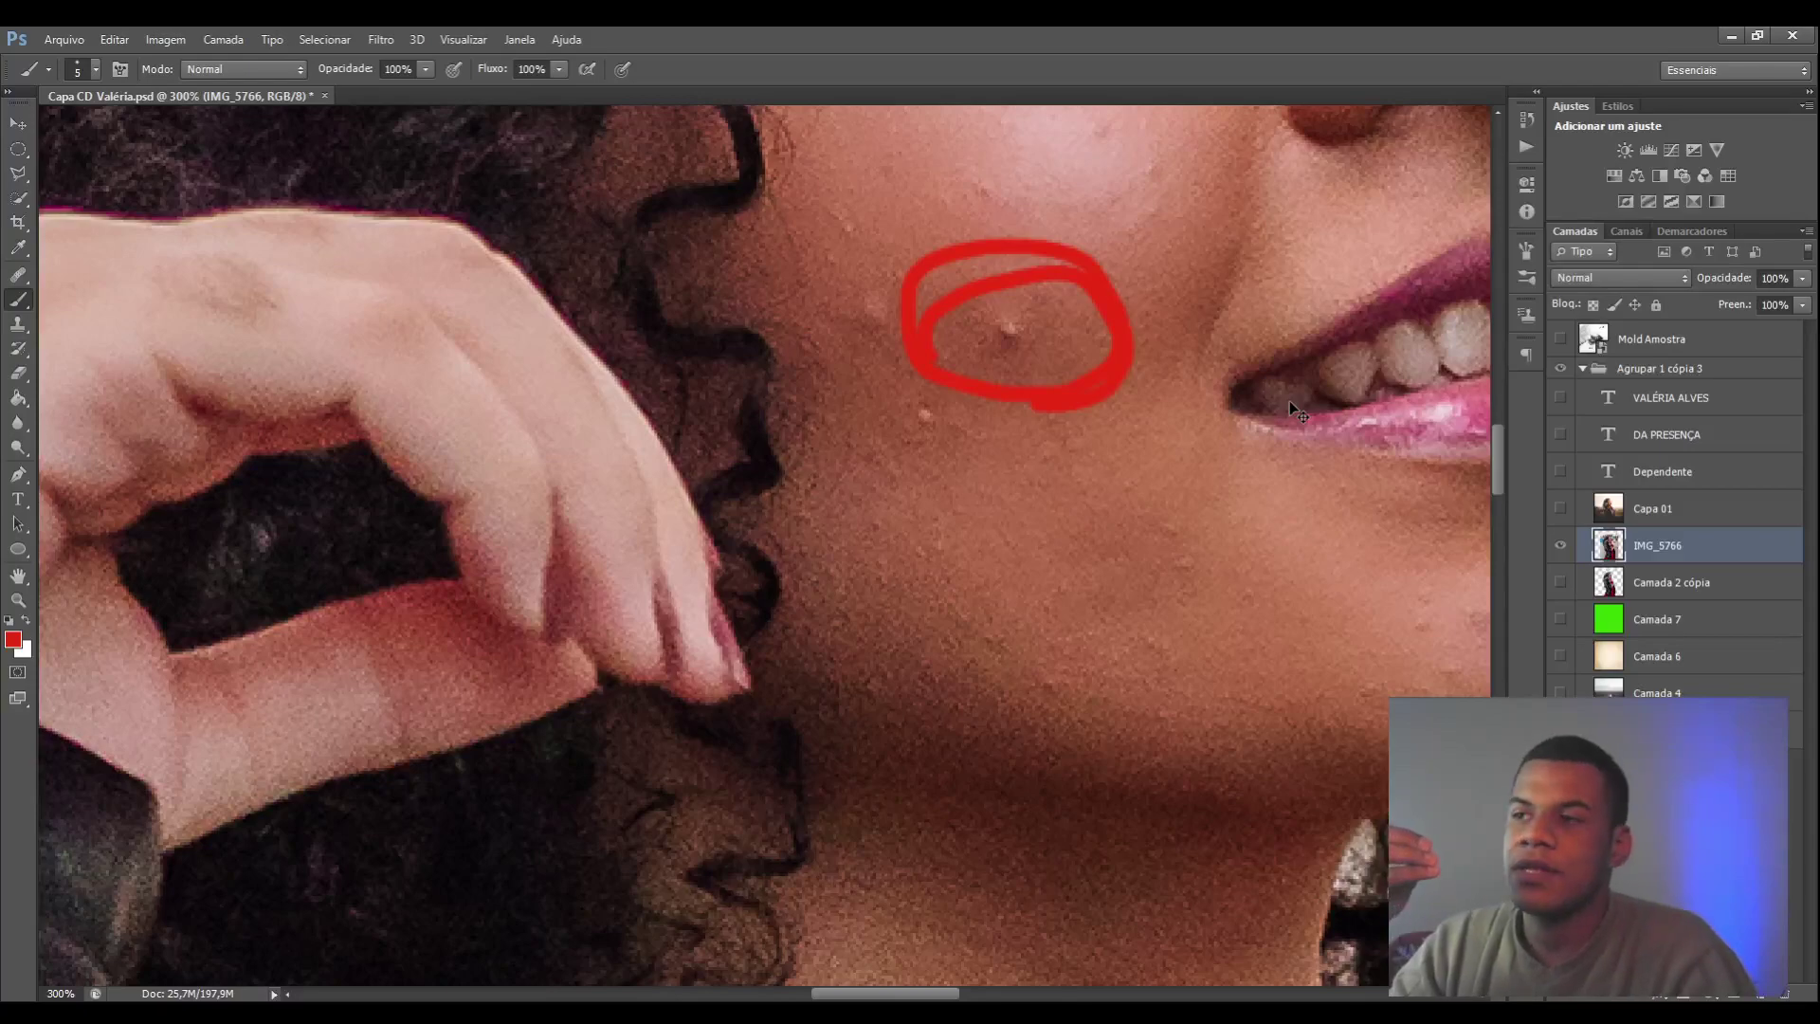
key(ctrl+alt+z)
key(ctrl+alt+z)
Show the green Camada 7 background and the Camada 2 cópia cutout, and hide the original photo layer IMG_5766
key(ctrl+minus)
key(ctrl+minus)
key(ctrl+minus)
key(ctrl+minus)
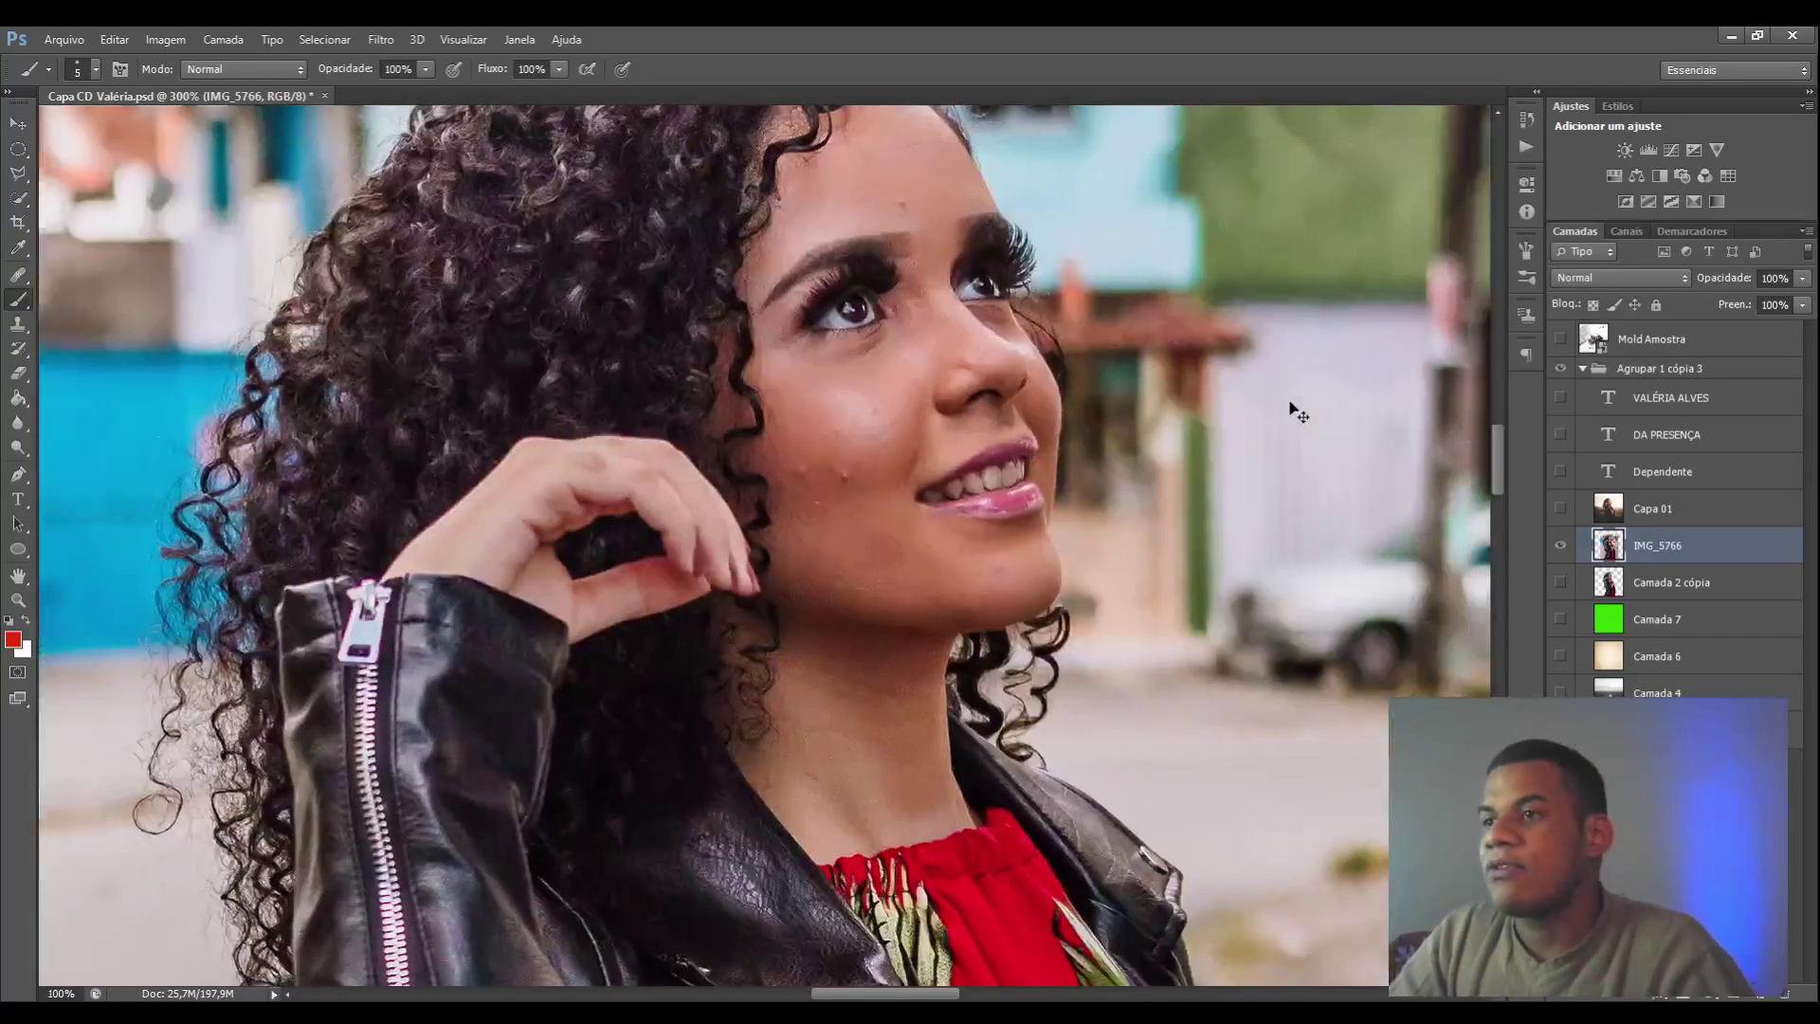
key(ctrl+minus)
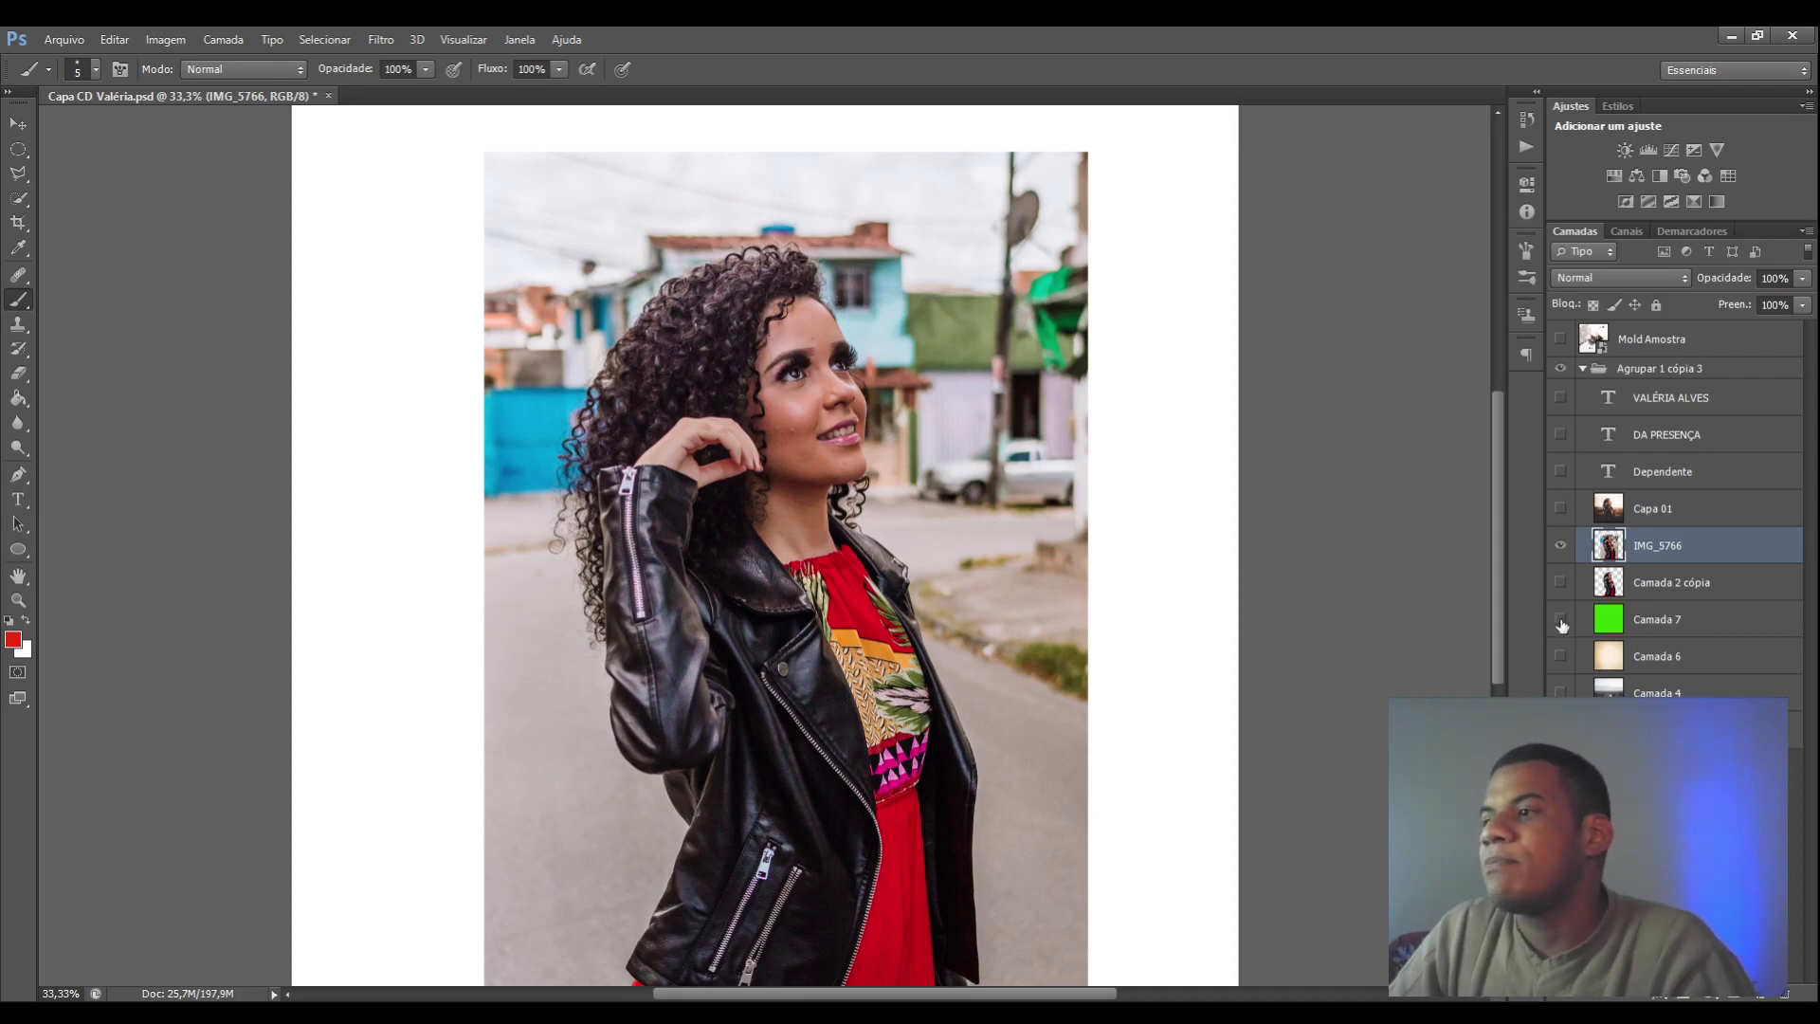
key(ctrl+minus)
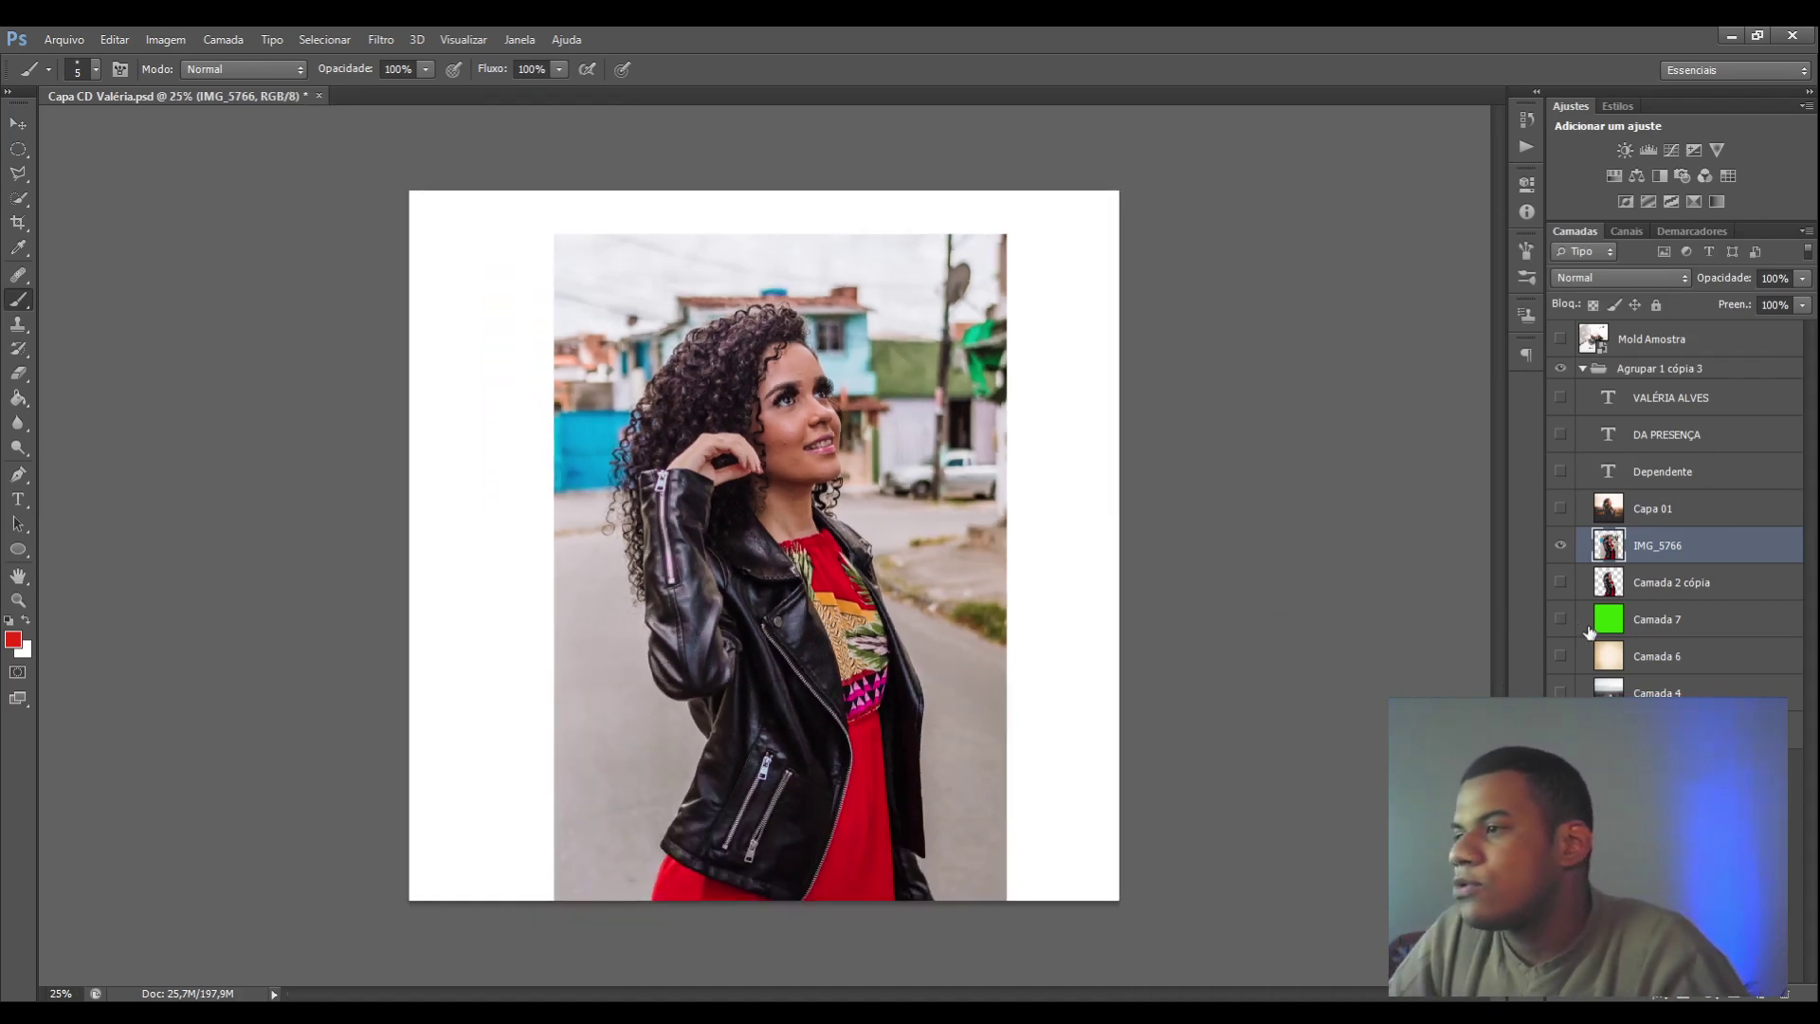
click(1560, 619)
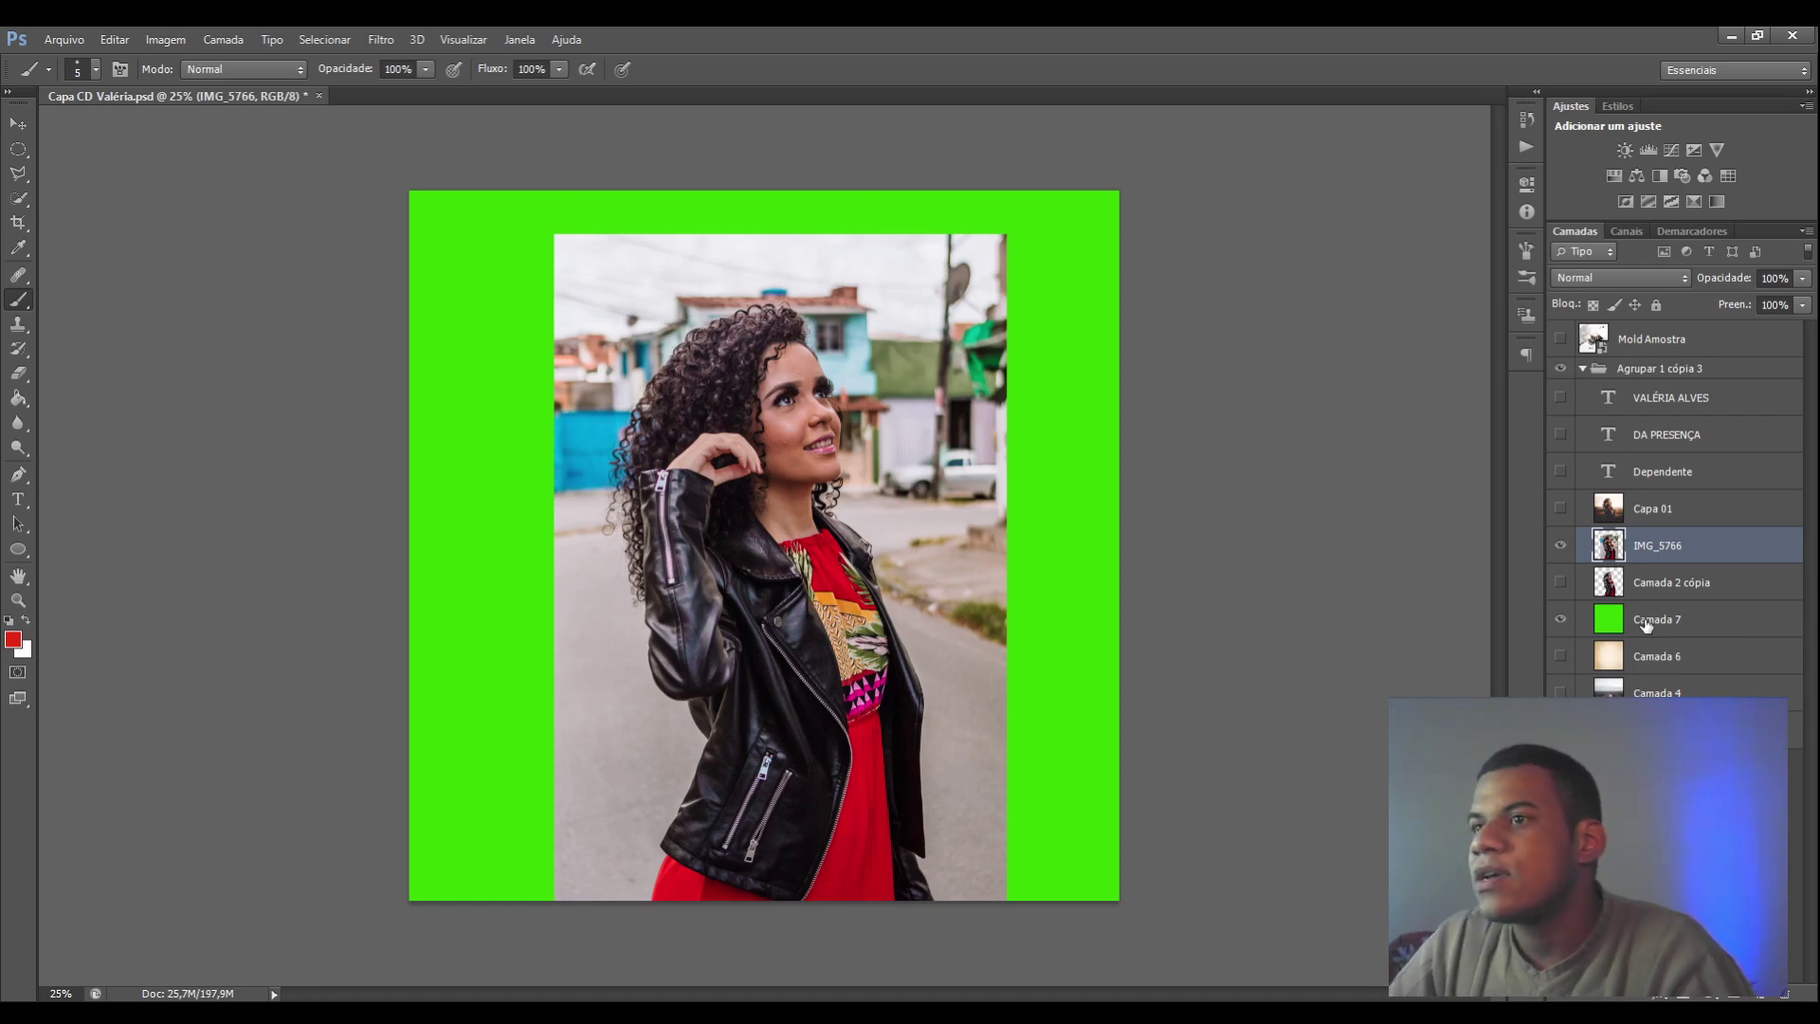
click(1560, 582)
click(1559, 546)
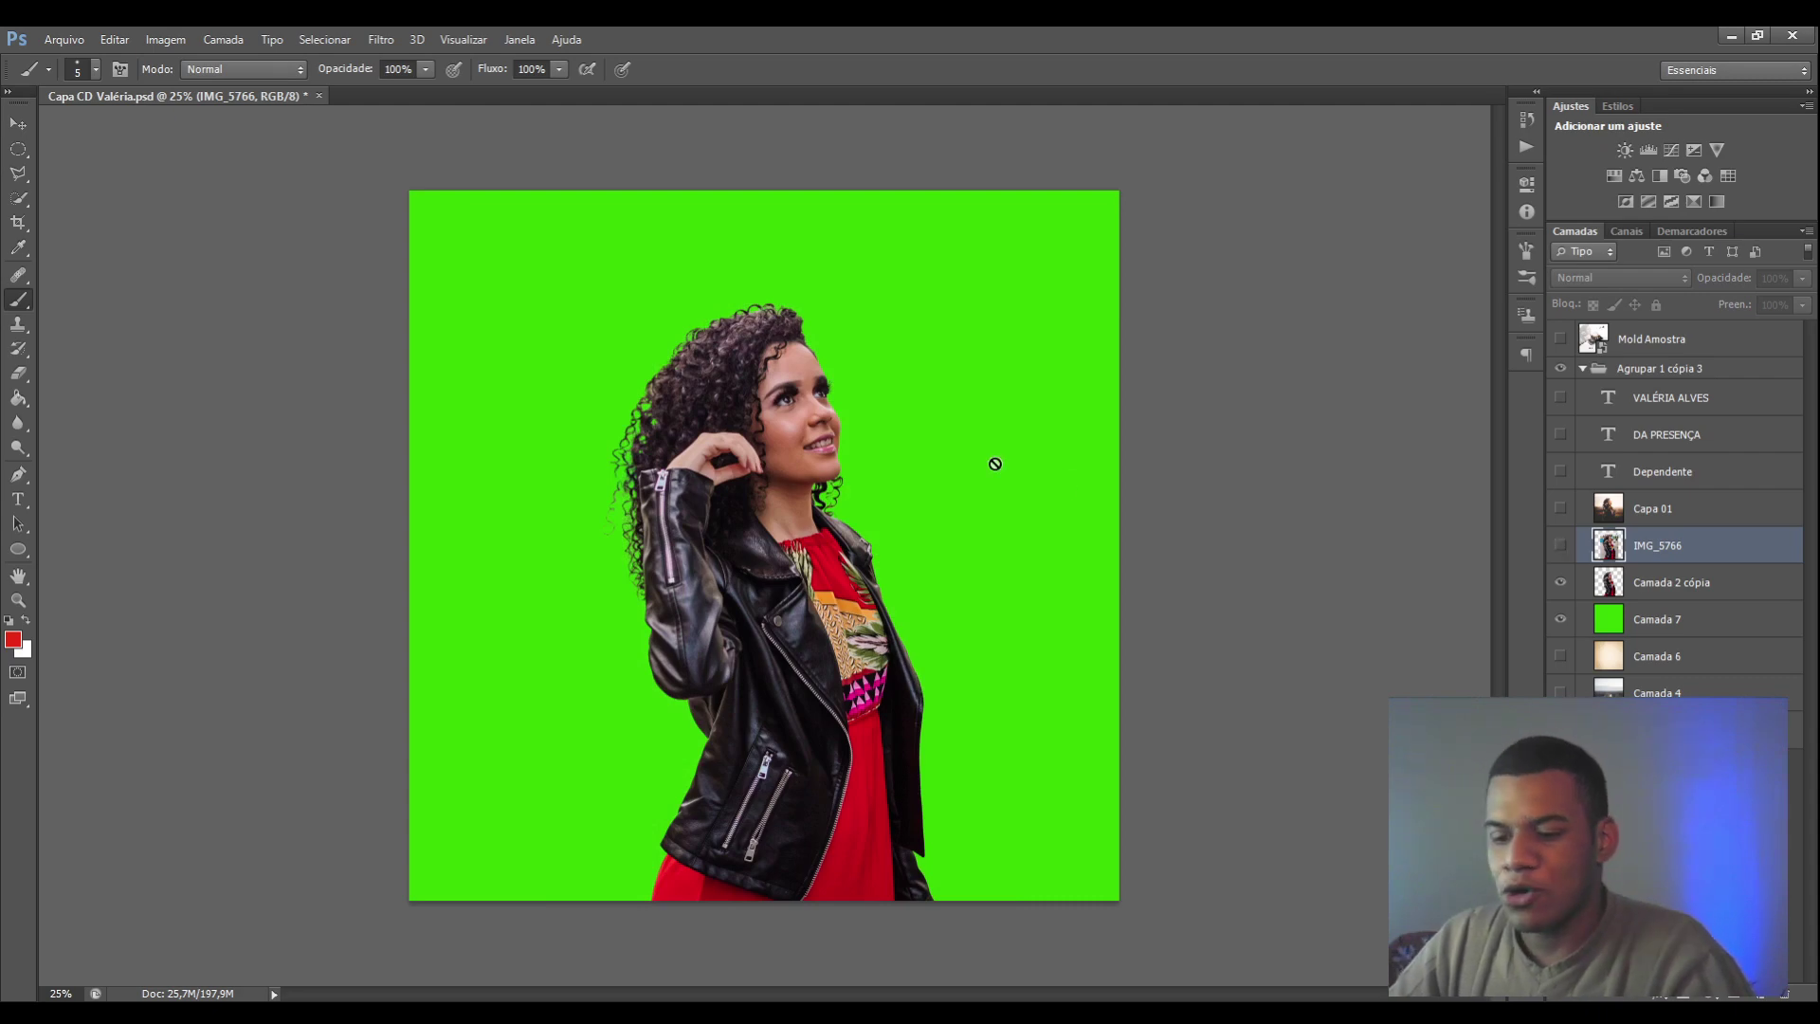
Examine the cutout's hair edges and the retouched skin of the face against the green background
key(ctrl+plus)
key(ctrl+plus)
key(ctrl+plus)
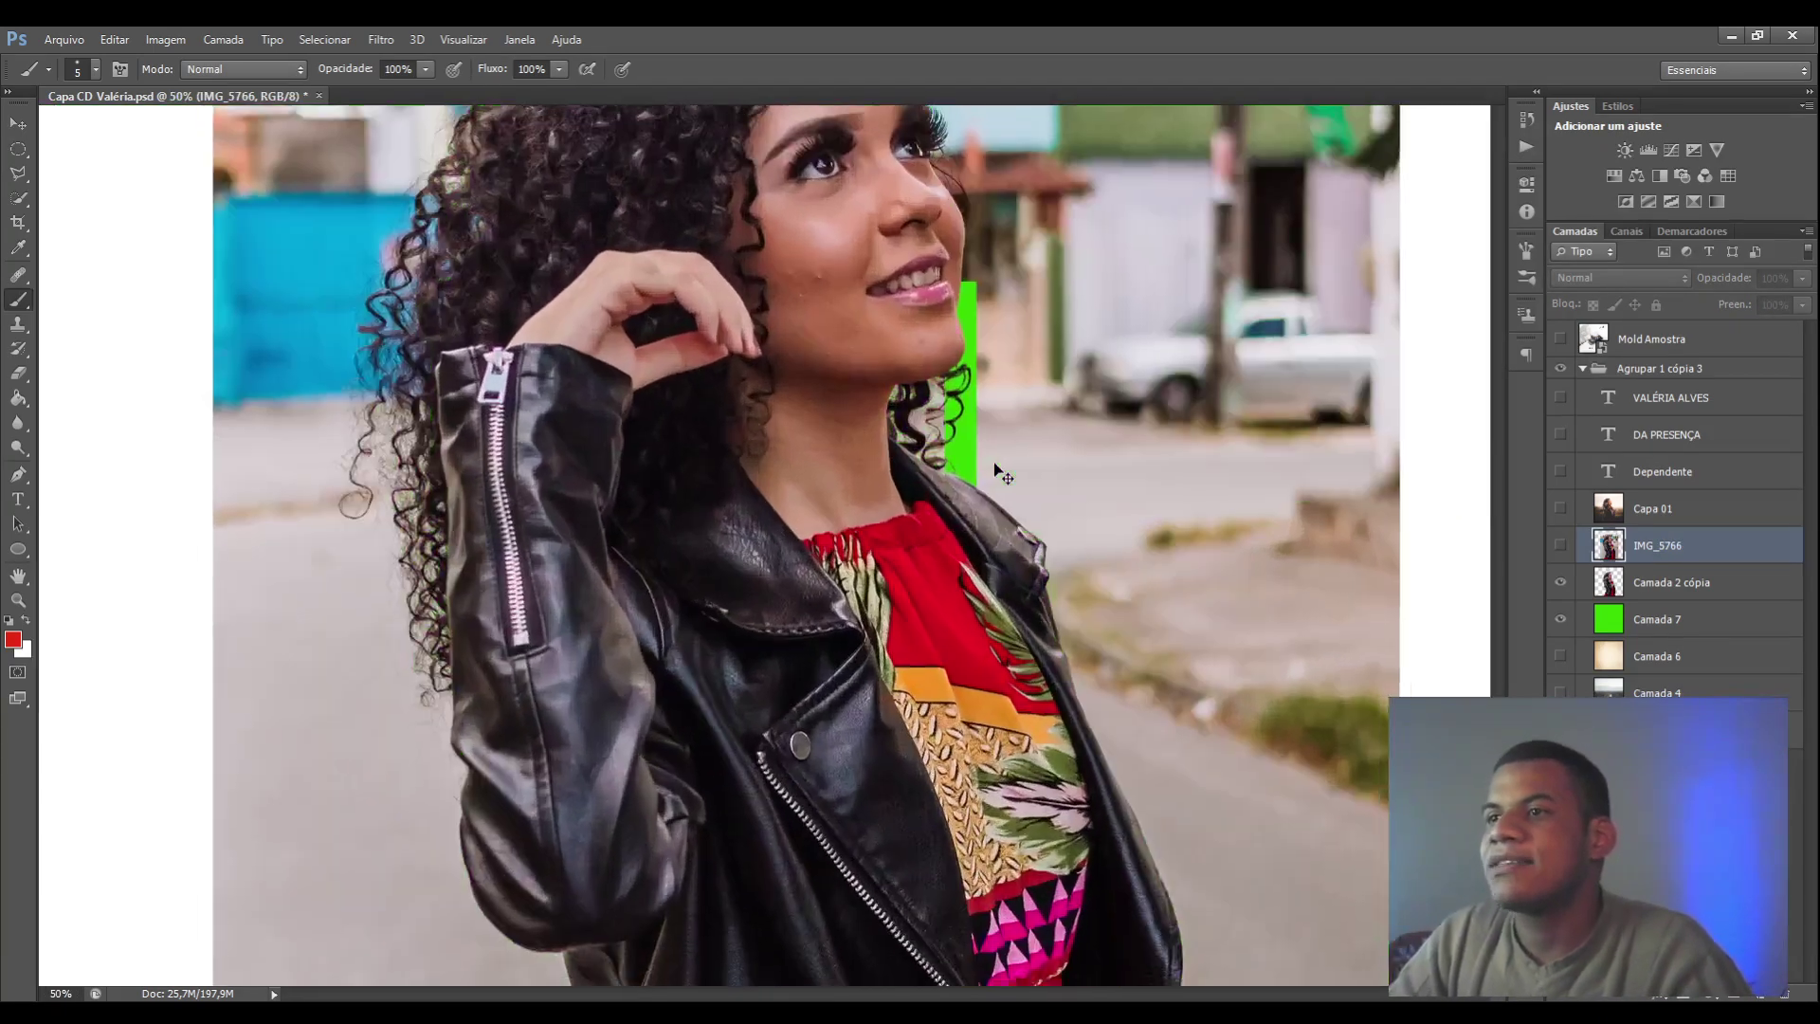
key(ctrl+plus)
scroll(986, 460, up, 5)
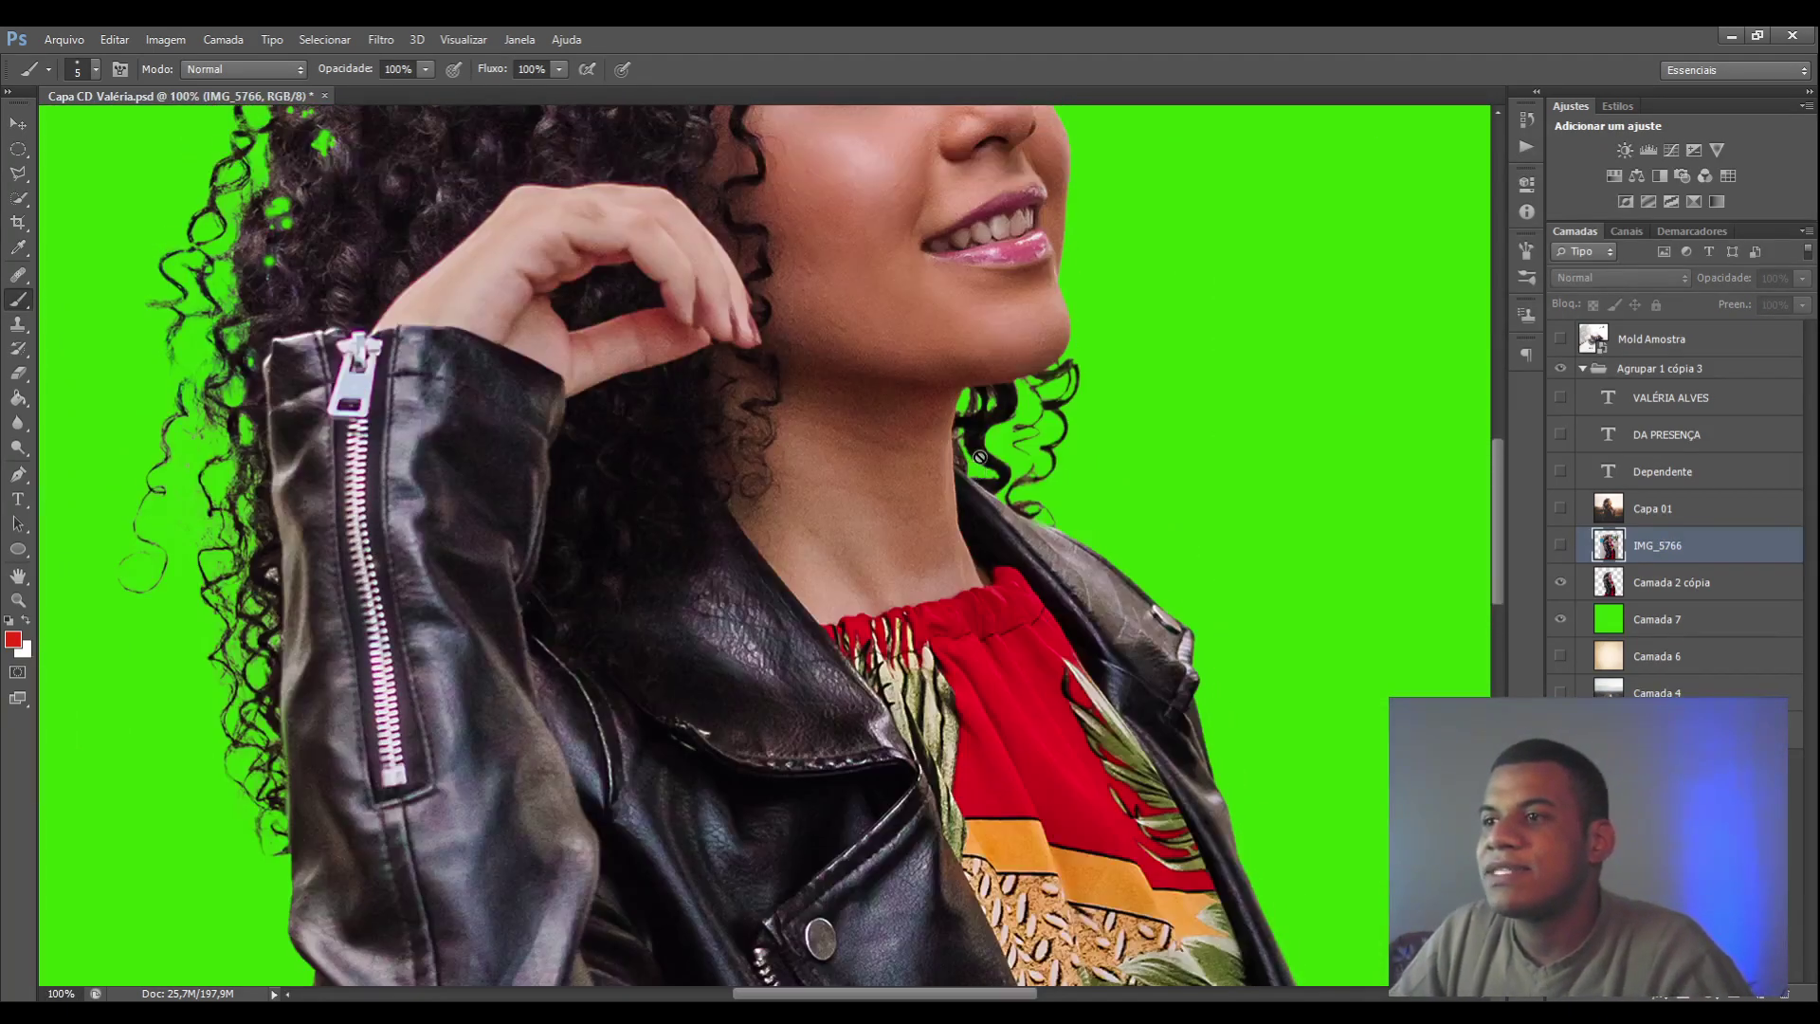
scroll(979, 458, up, 1)
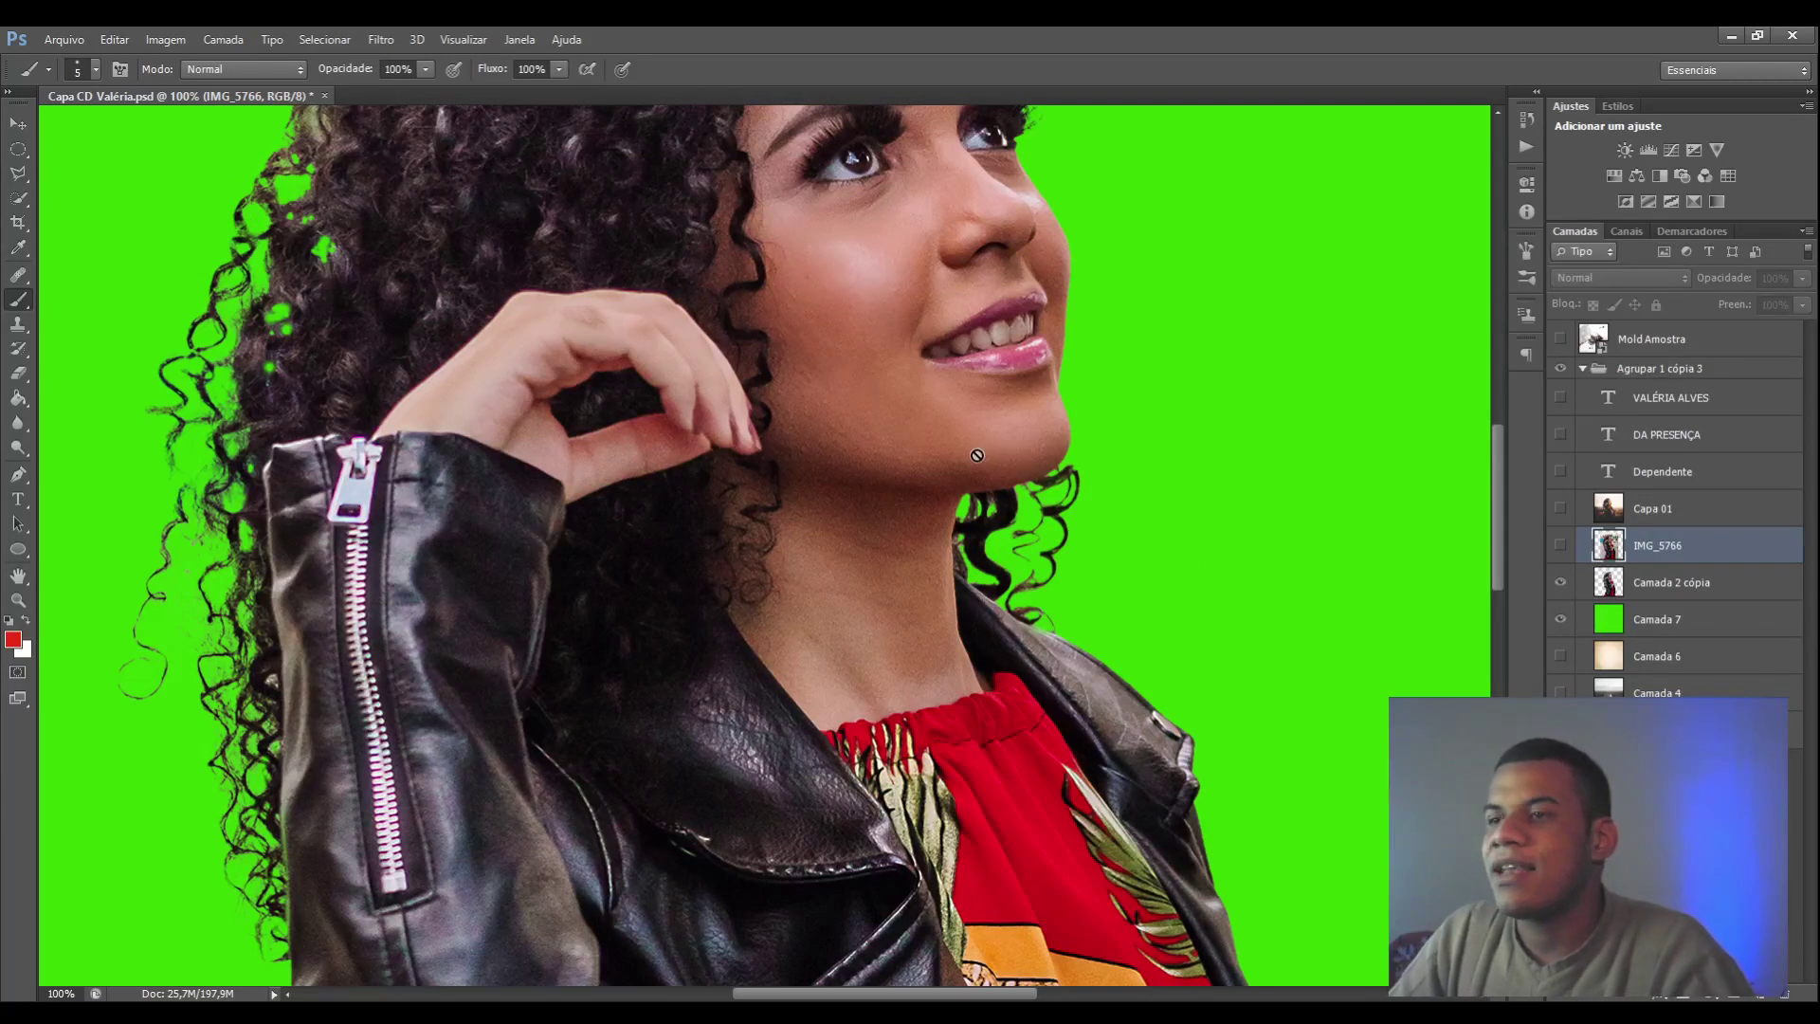
scroll(976, 455, up, 1)
scroll(977, 455, up, 1)
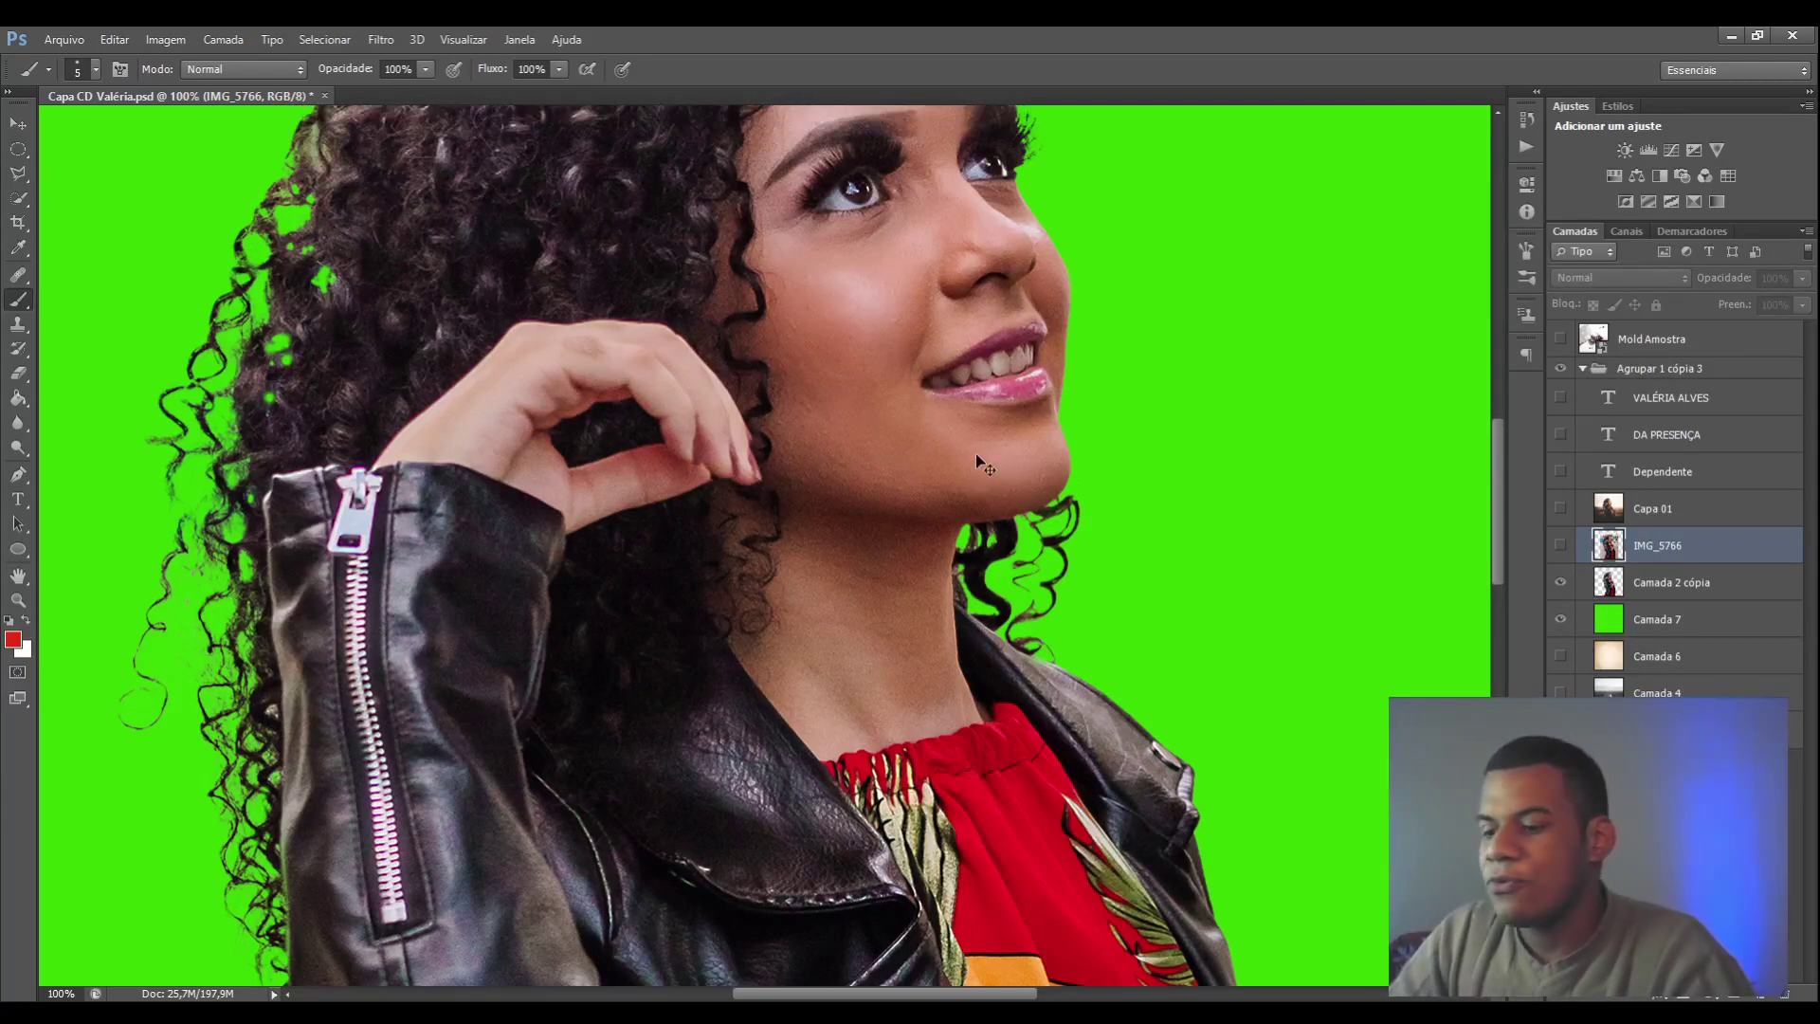
key(ctrl+minus)
key(ctrl+minus)
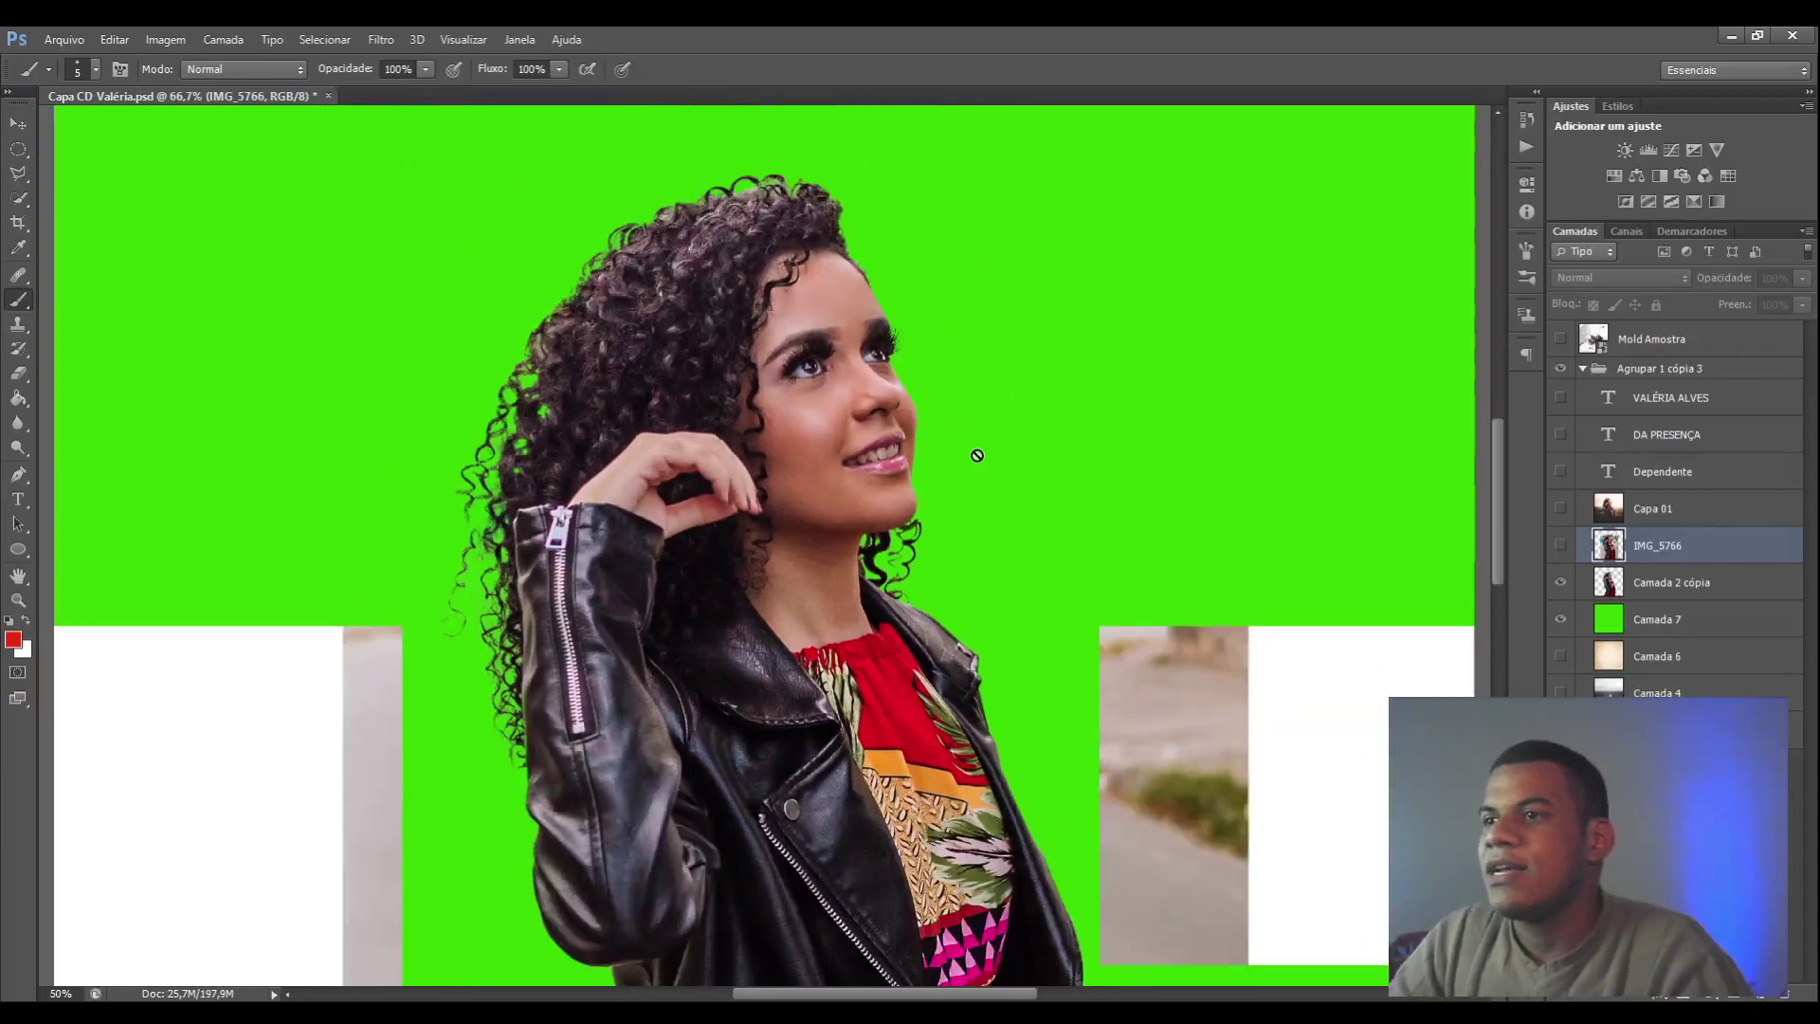
key(ctrl+plus)
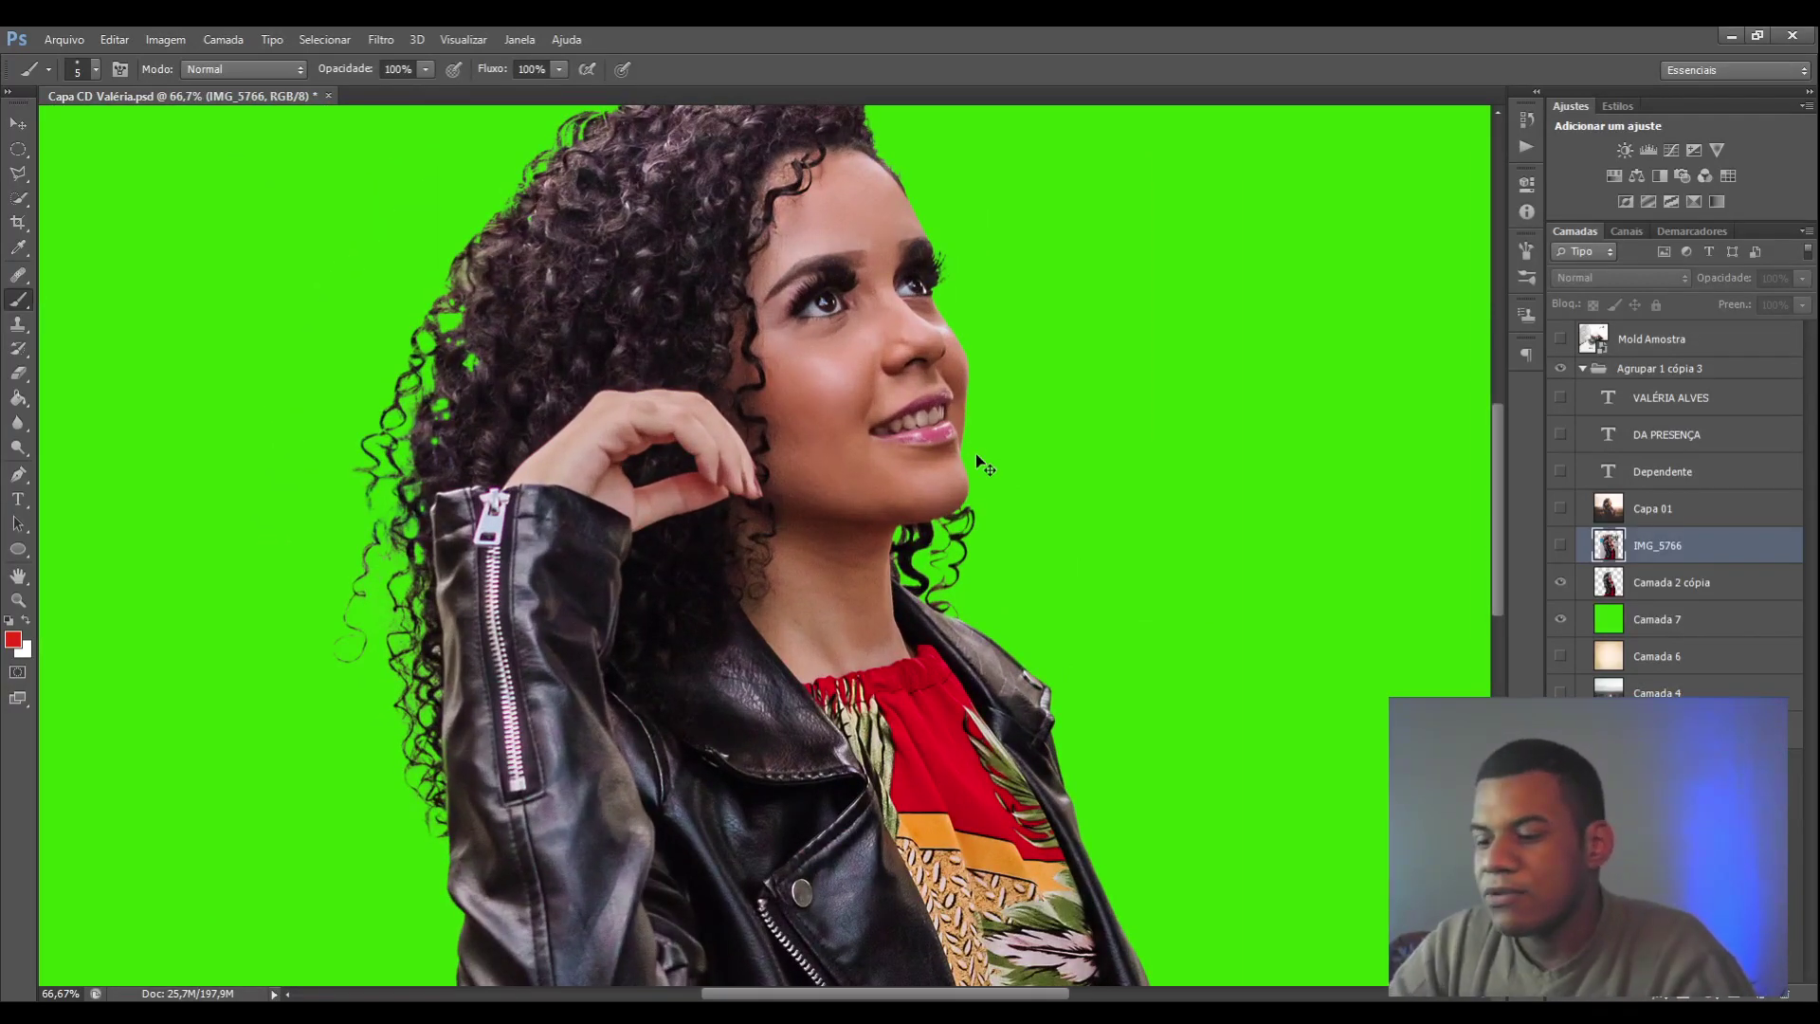
key(ctrl+minus)
key(ctrl+minus)
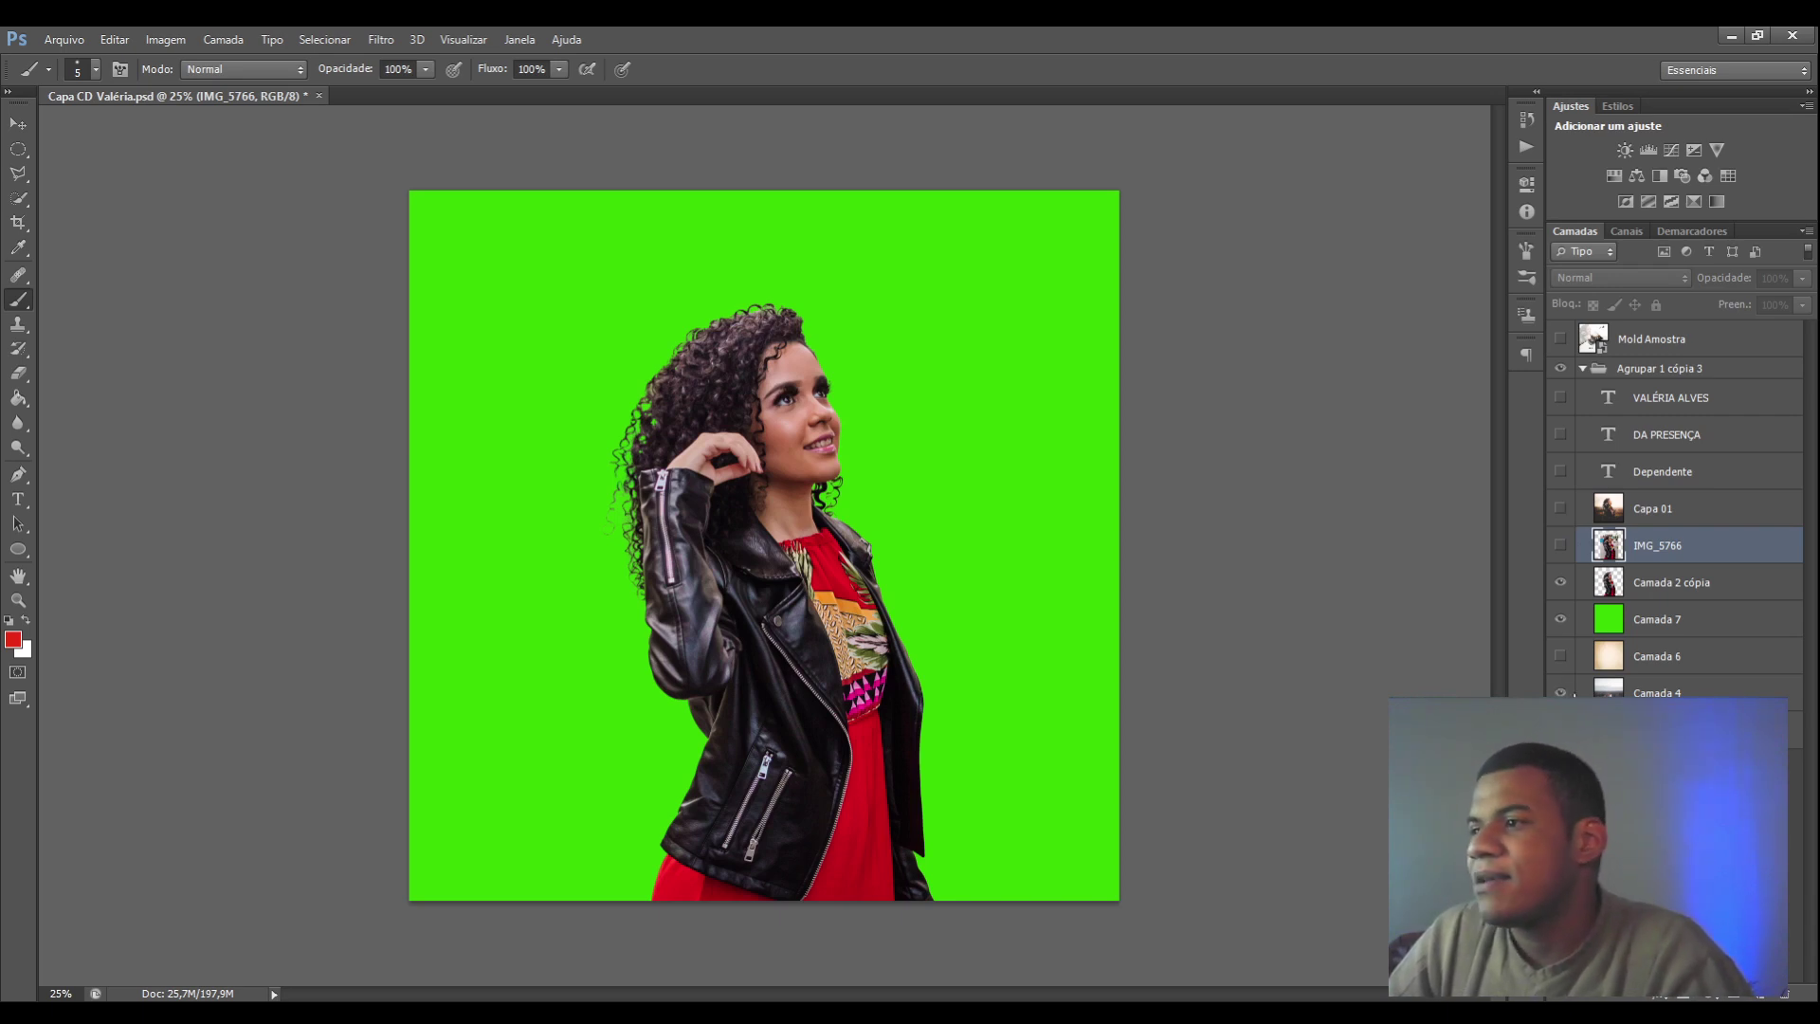
Hide the green Camada 7 and show the Camada 4 landscape, the Camada 6 texture and the Capa 01 image
click(1560, 619)
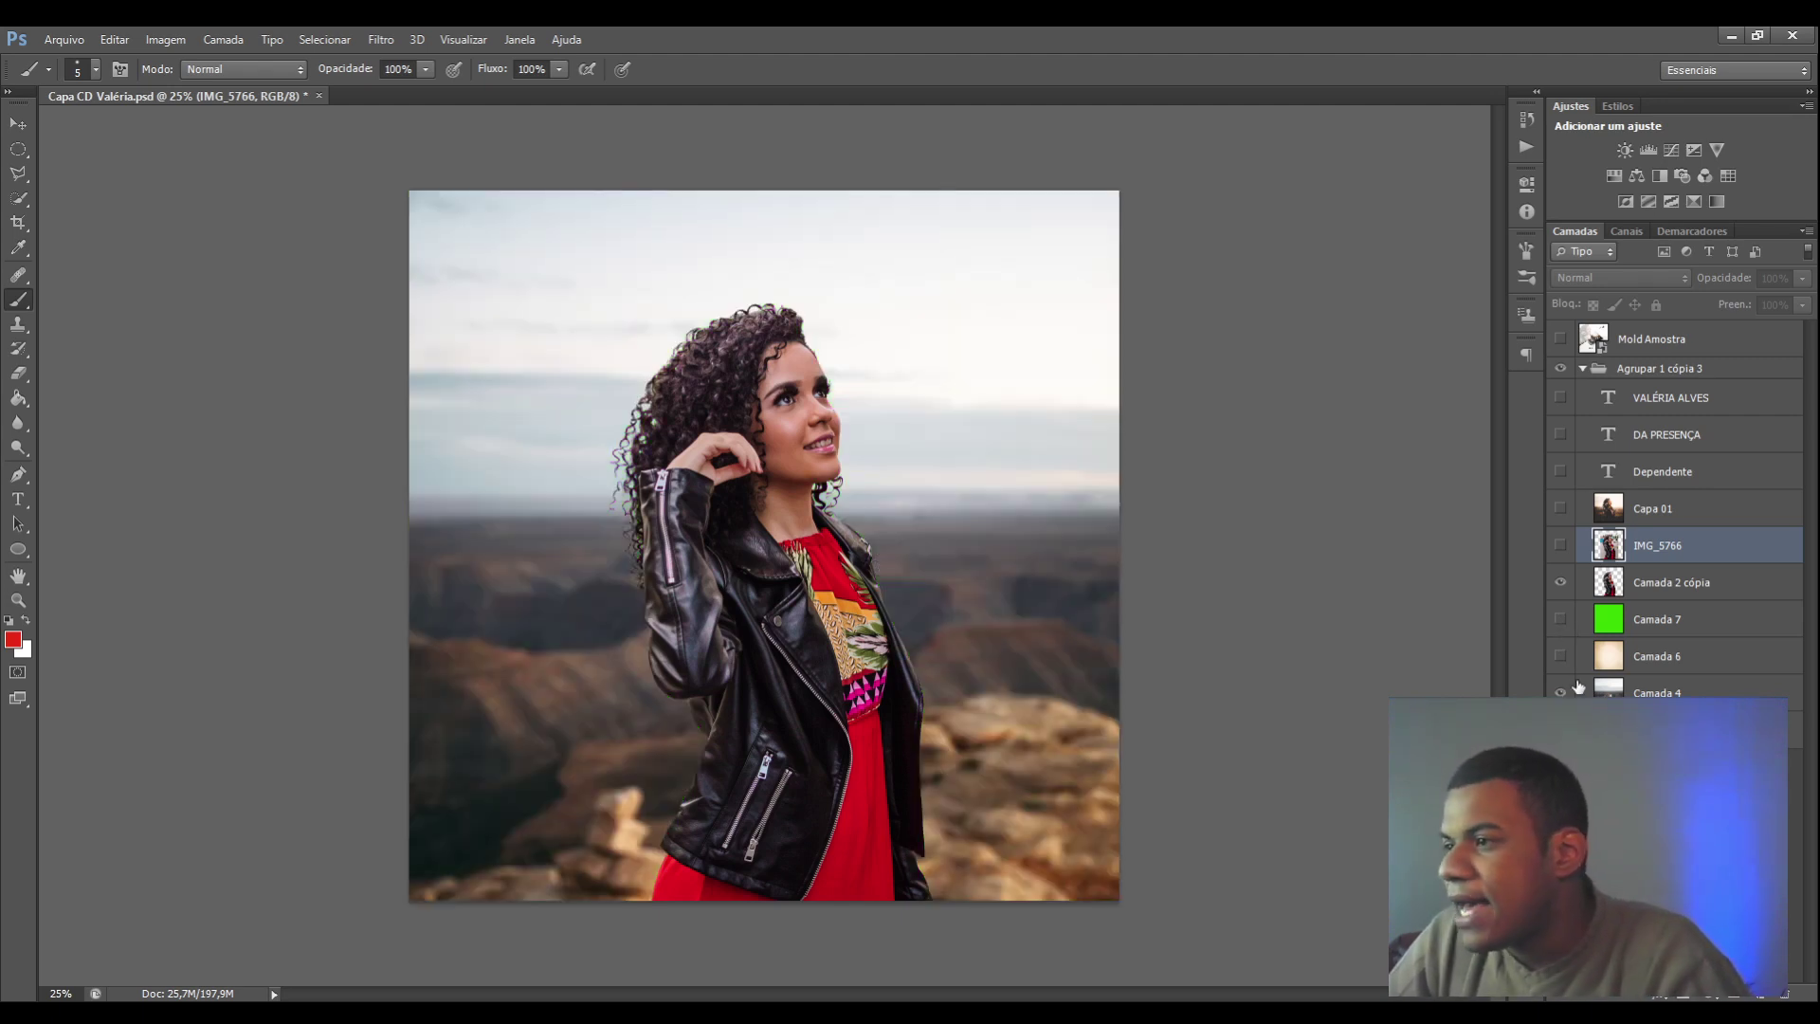
click(1559, 656)
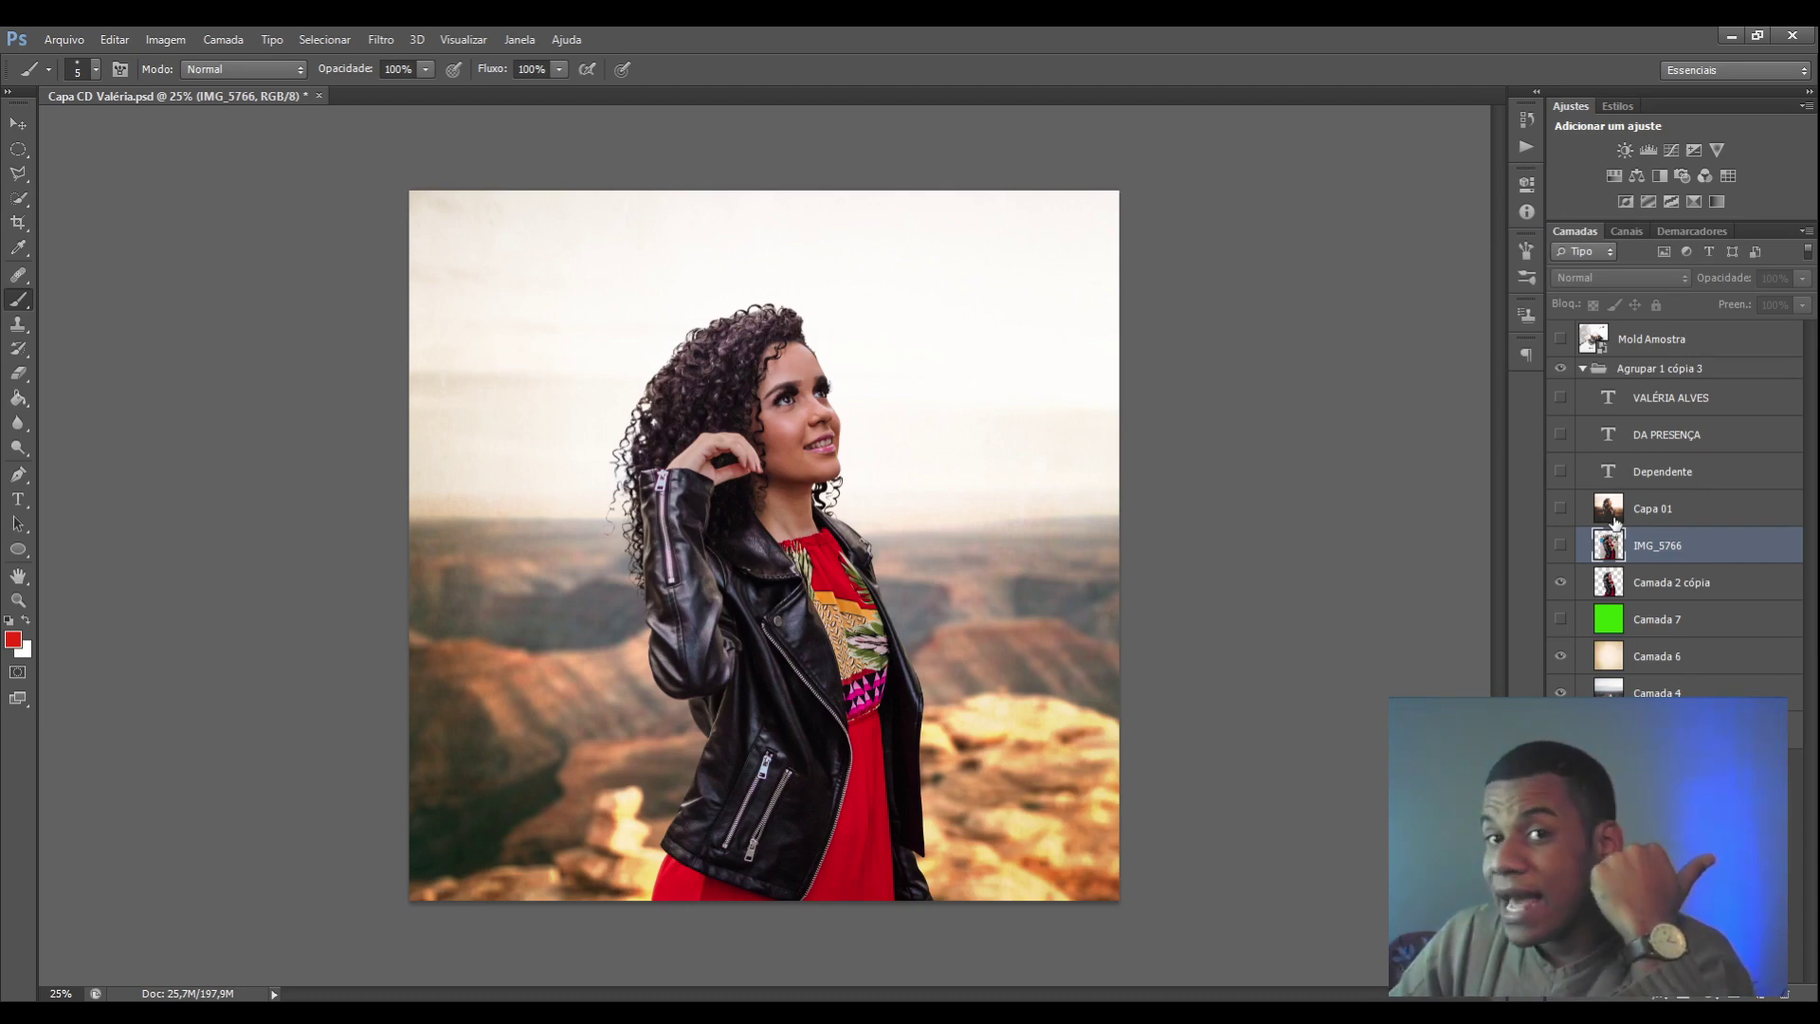
click(1559, 510)
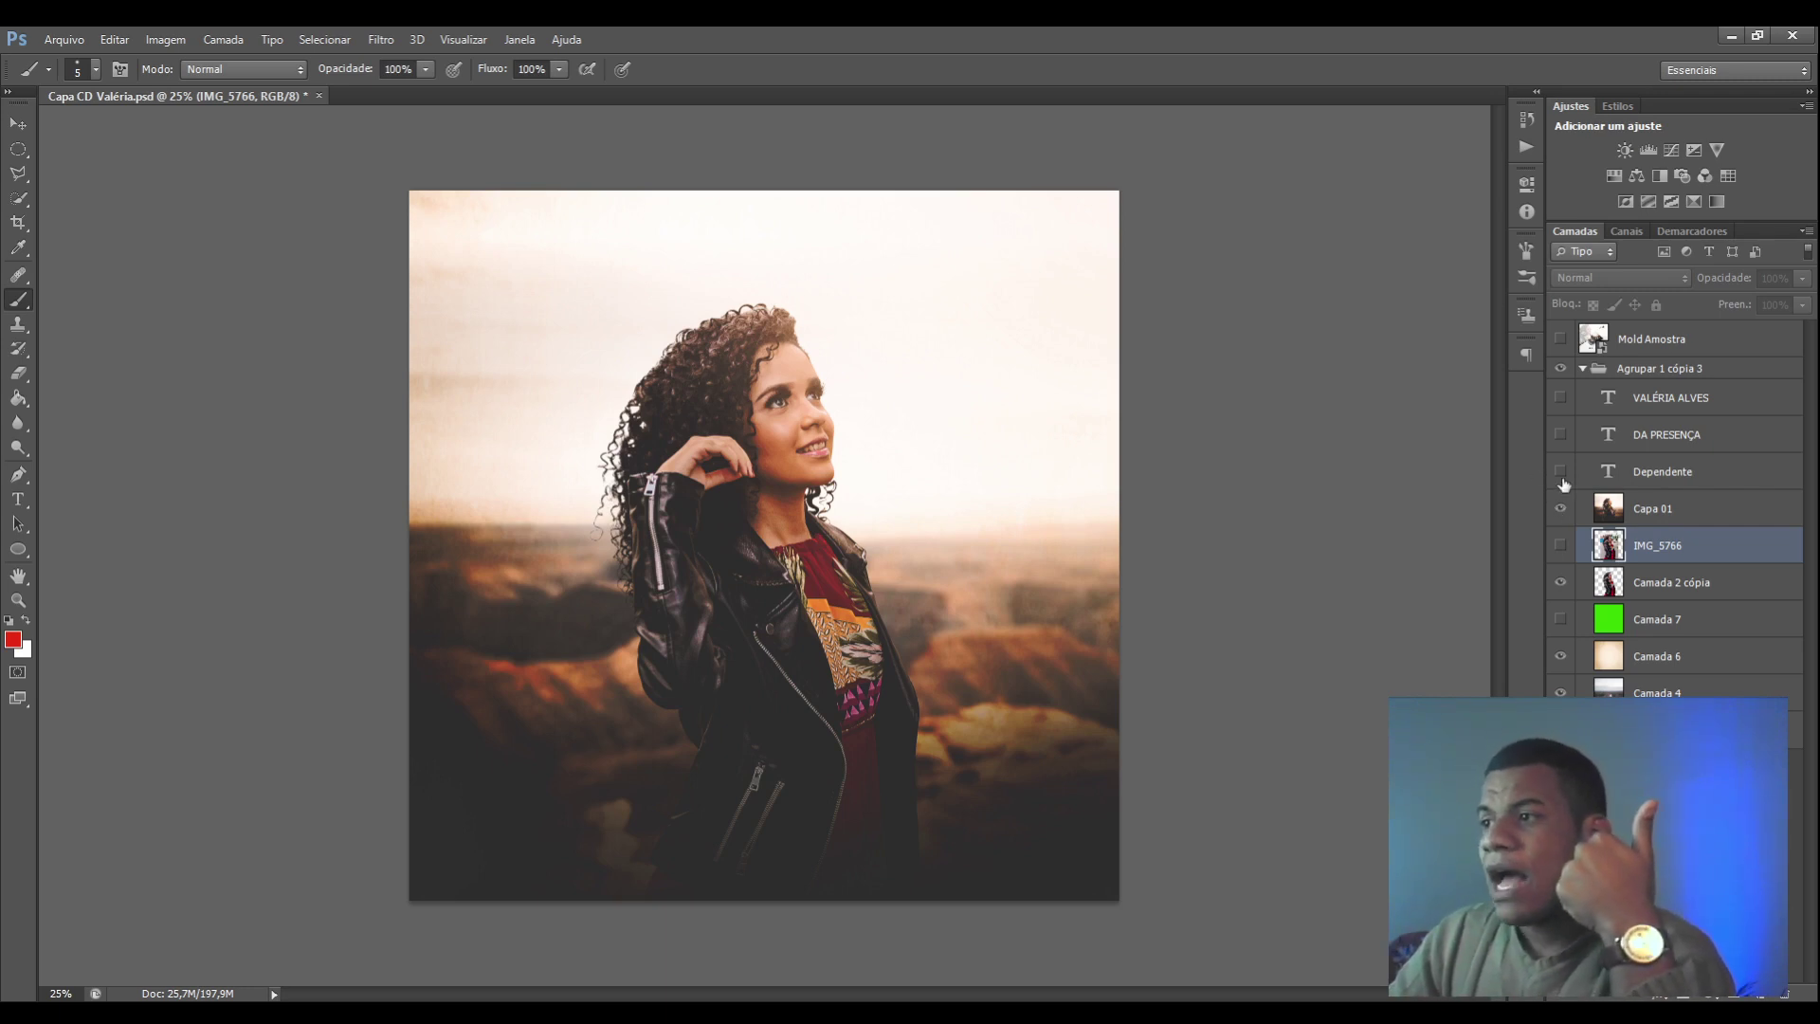
Show the text layers Dependente, DA PRESENÇA and the artist's name on the cover
click(1560, 471)
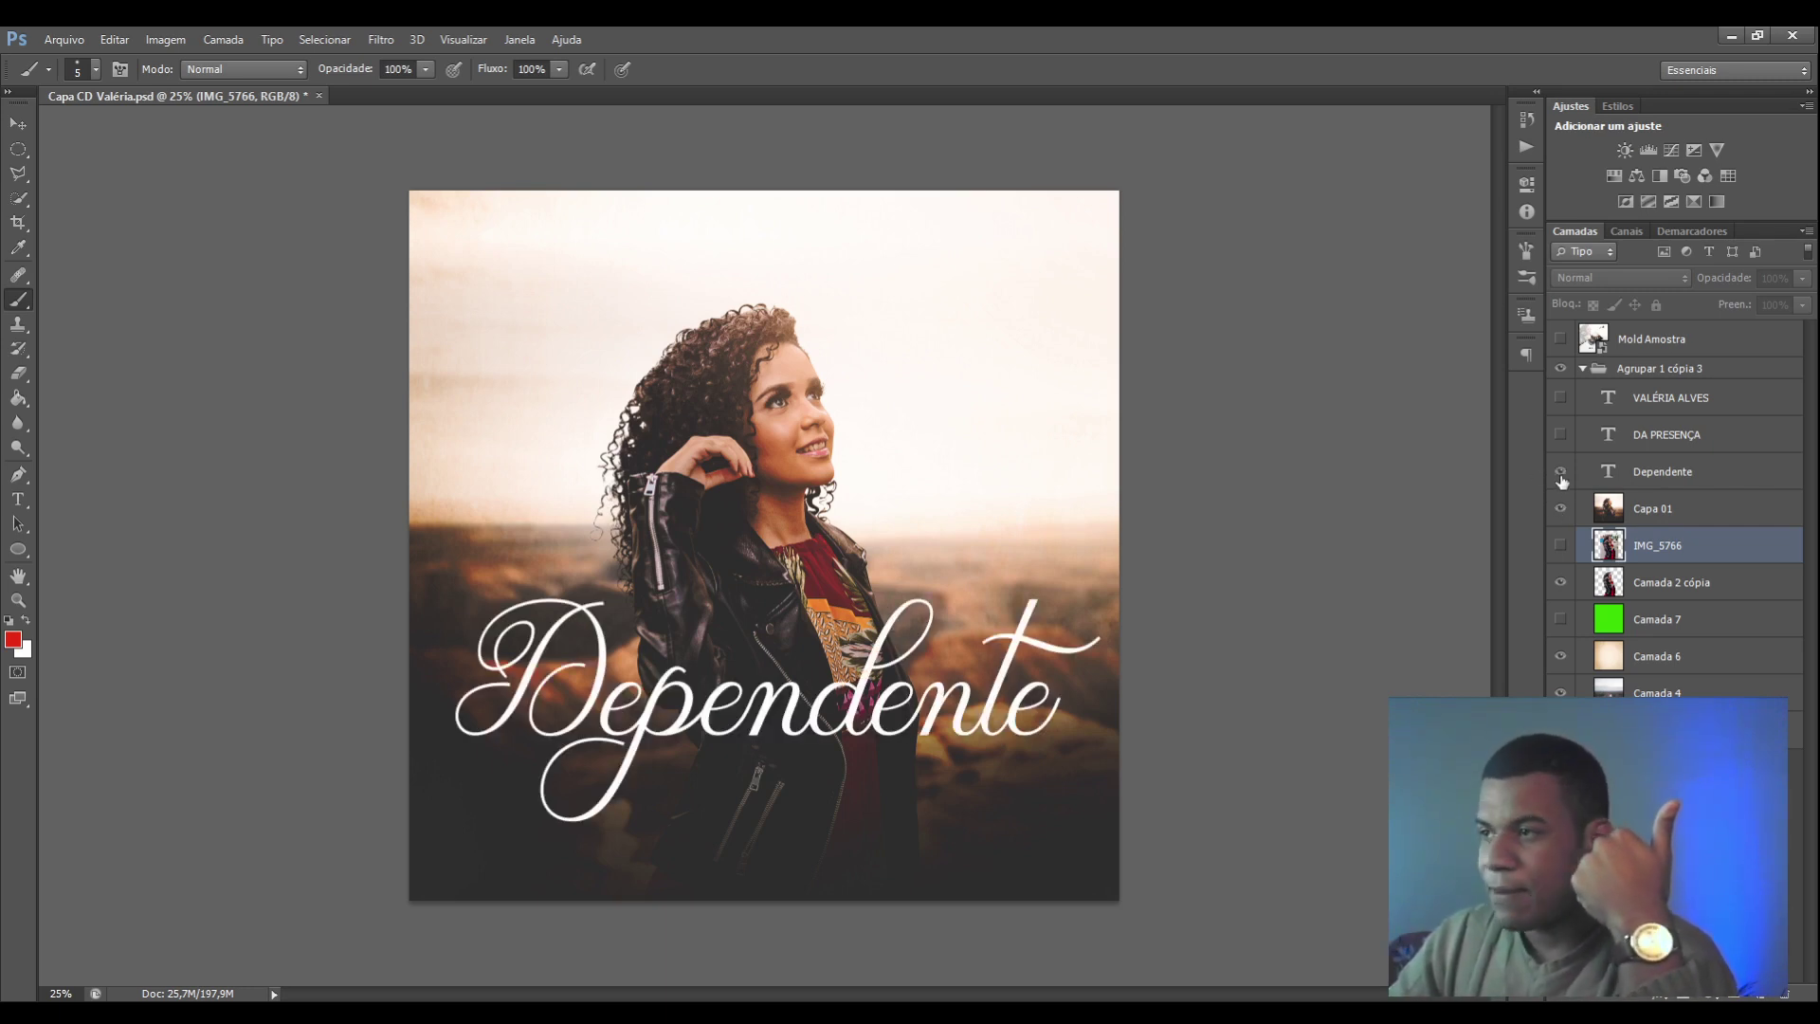
click(1560, 434)
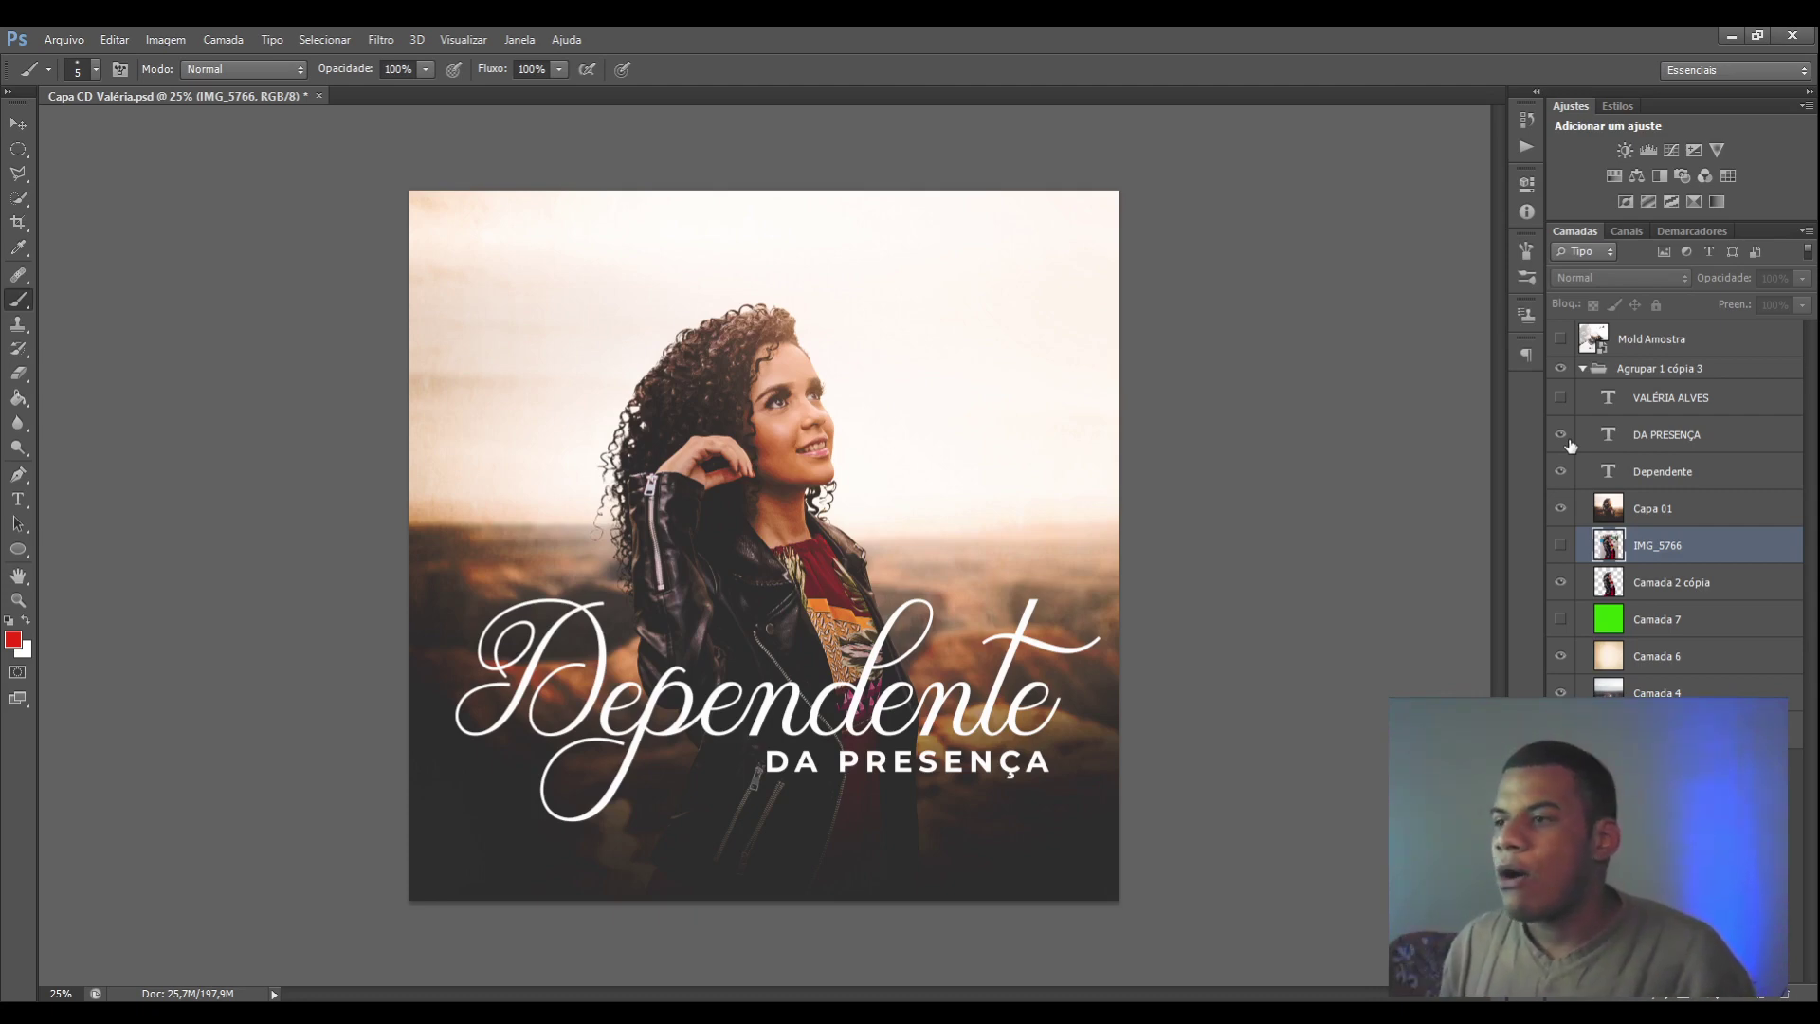
click(1560, 398)
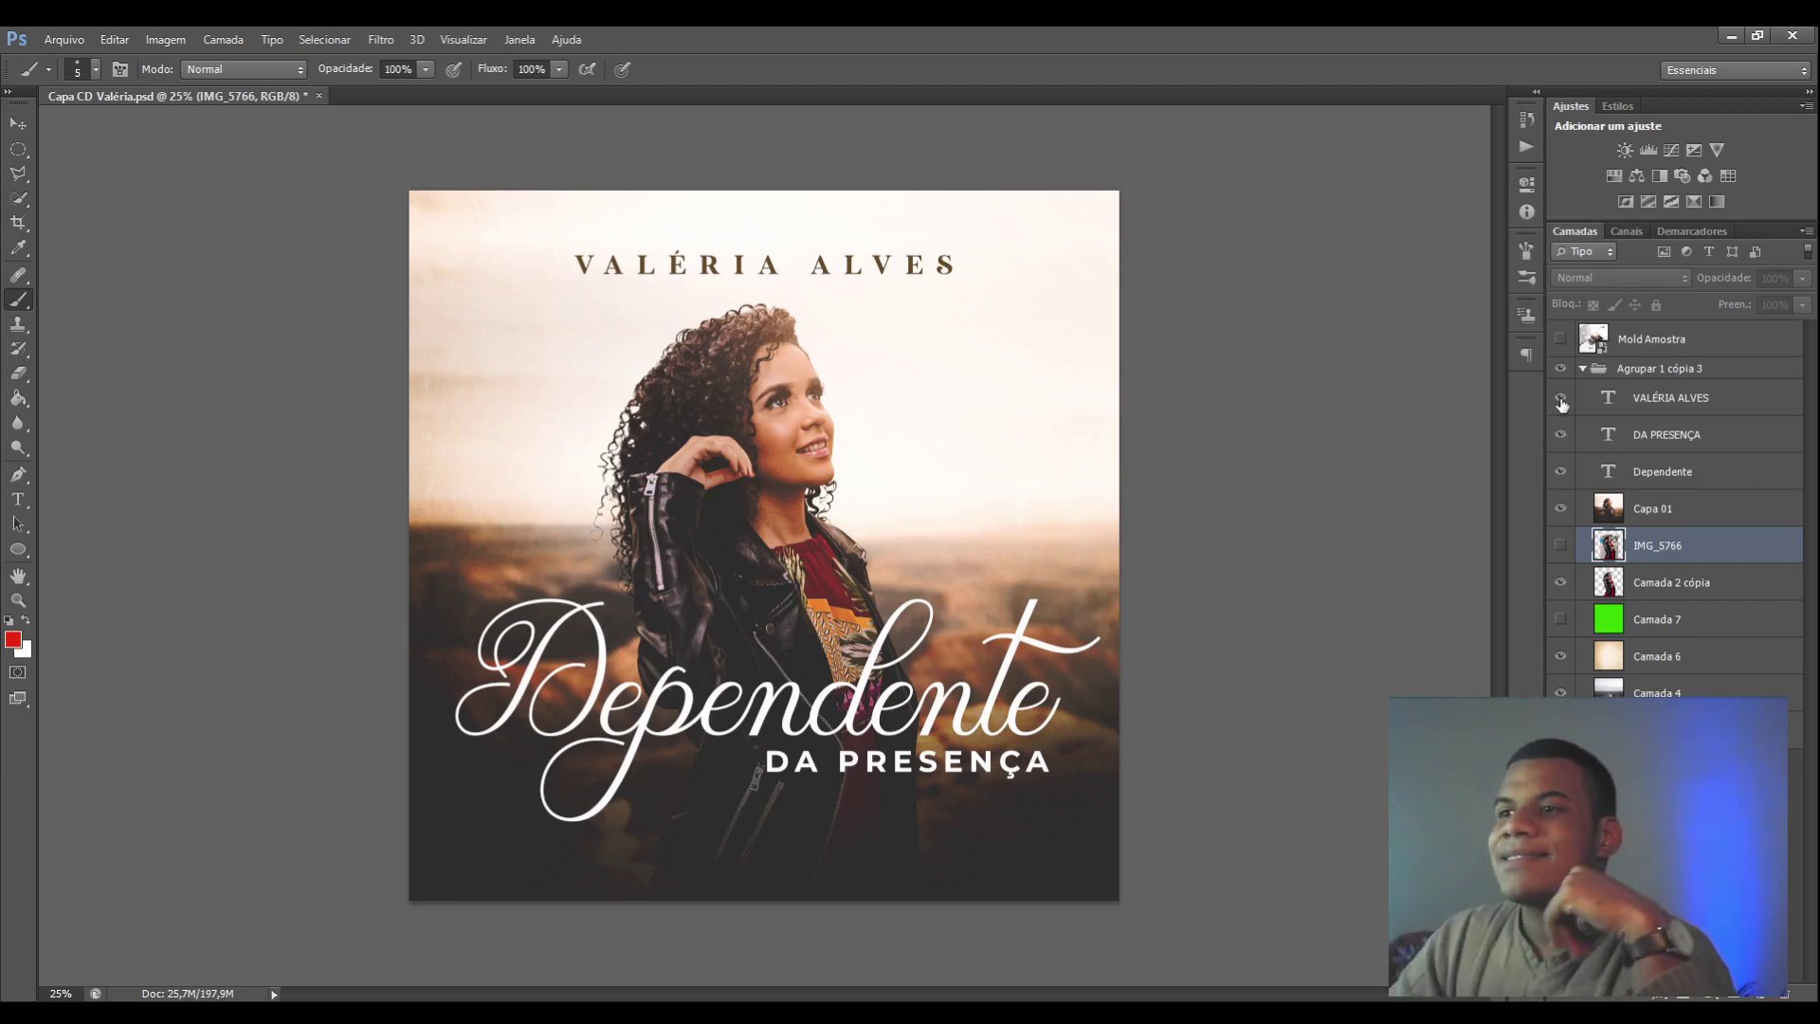
Show the Mold Amostra layer with the CD case mockup and leave full-screen view
click(1555, 345)
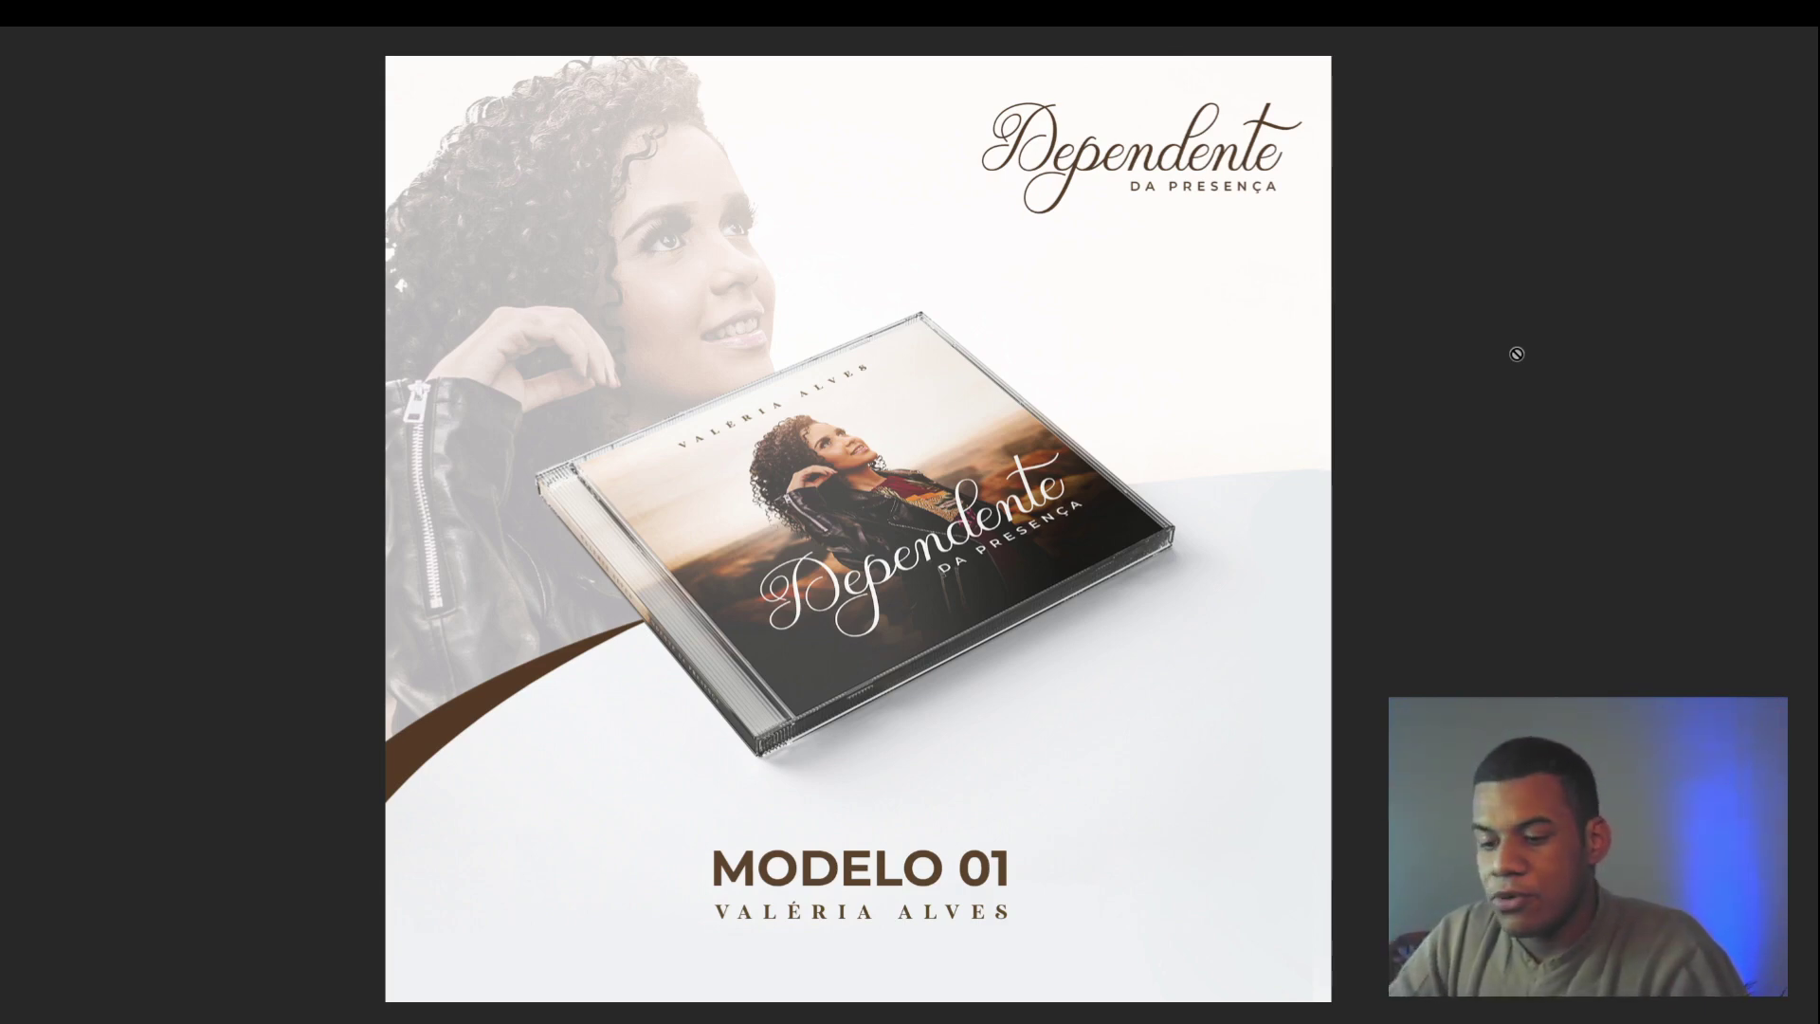
key(f)
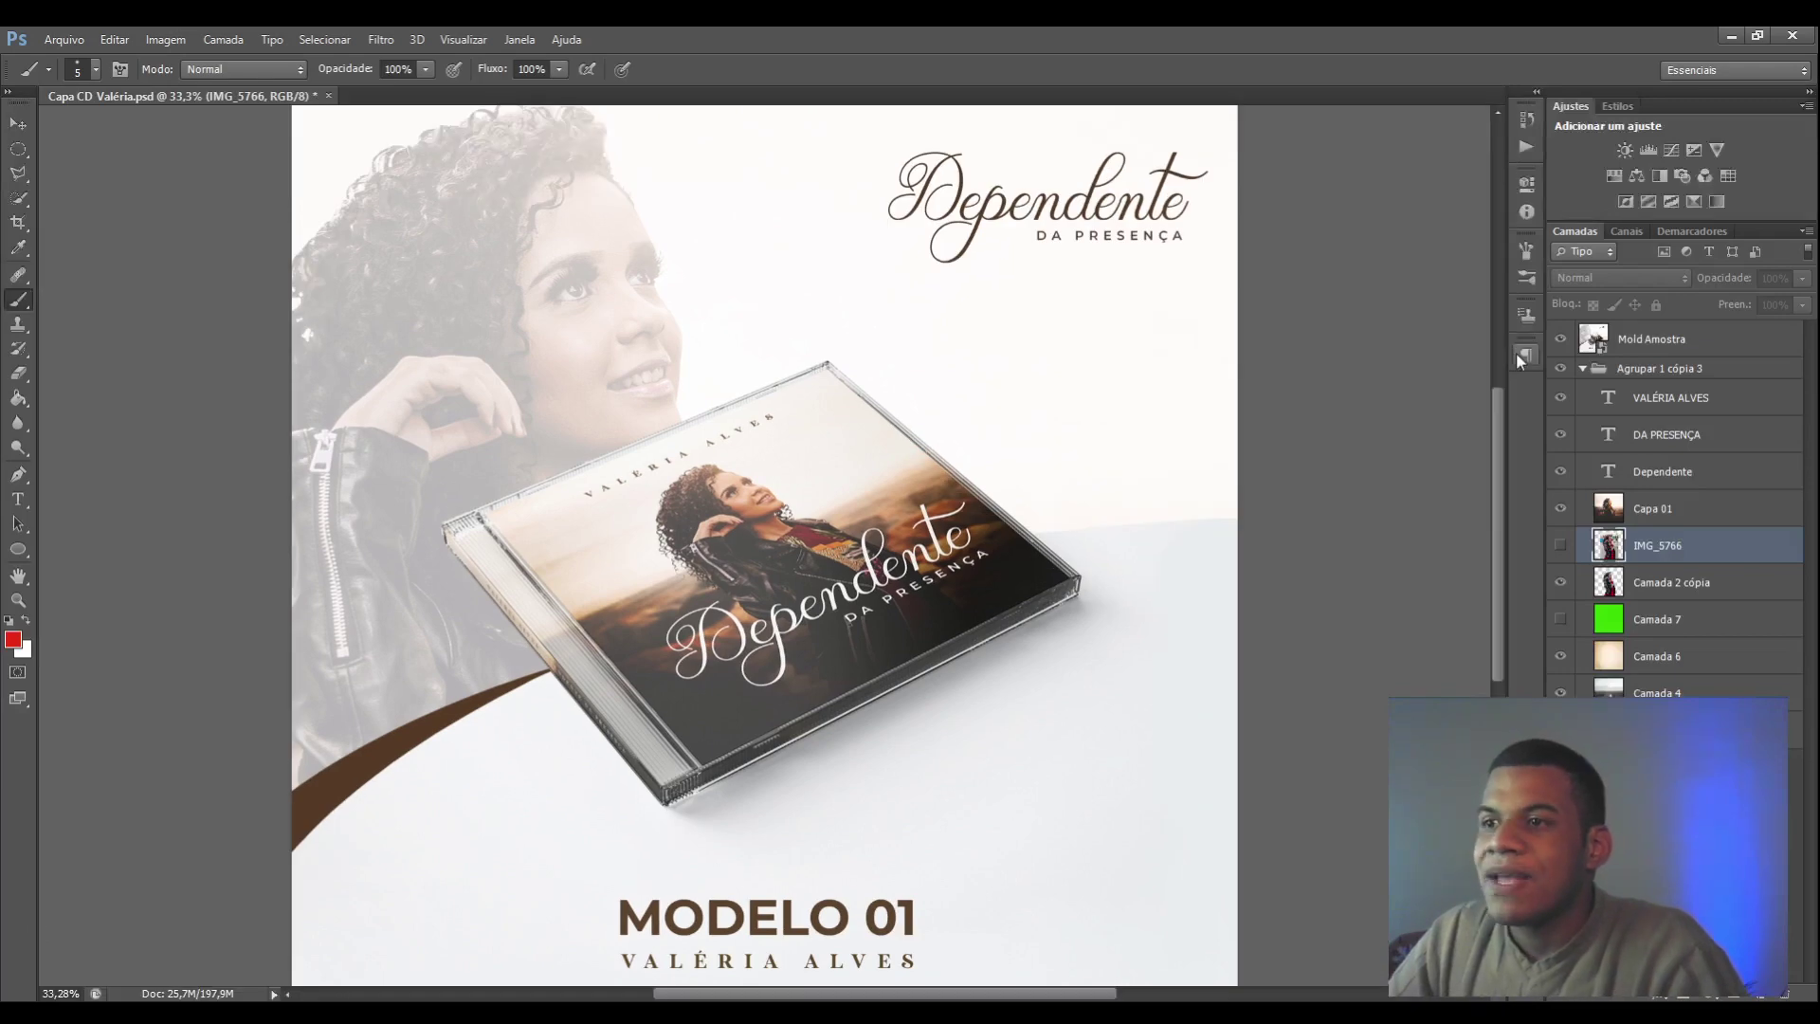
key(ctrl+minus)
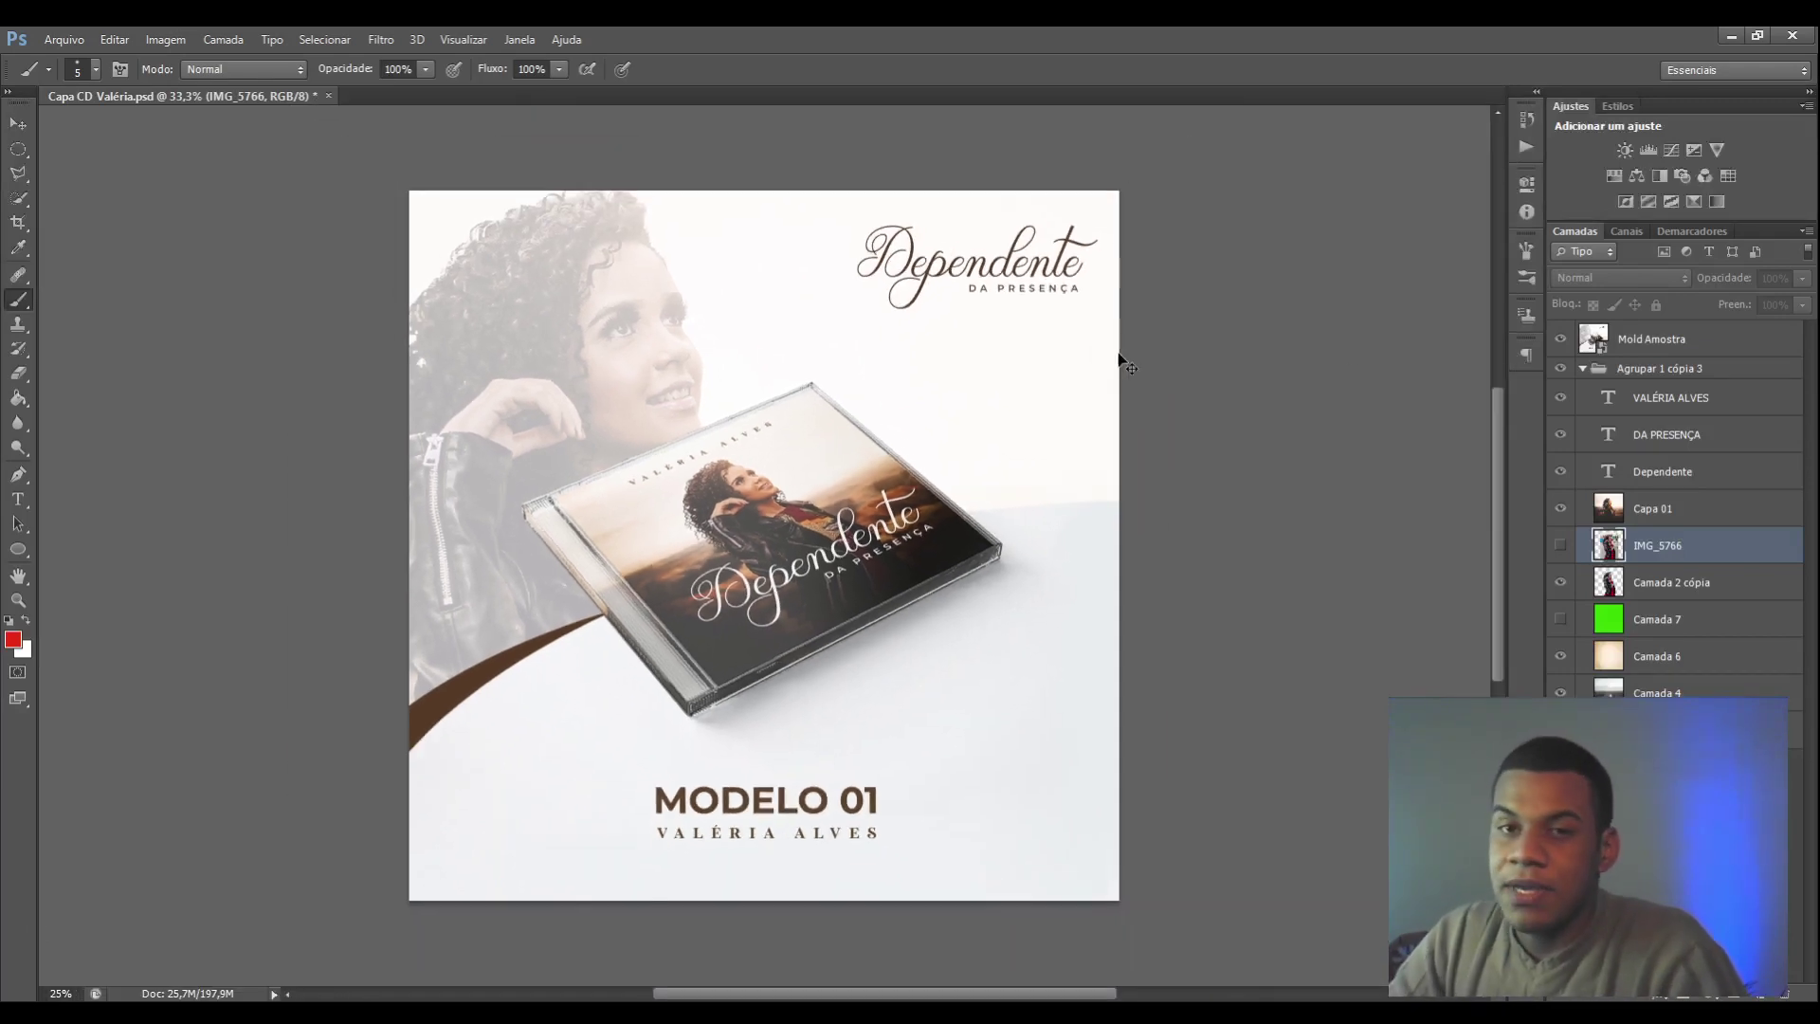